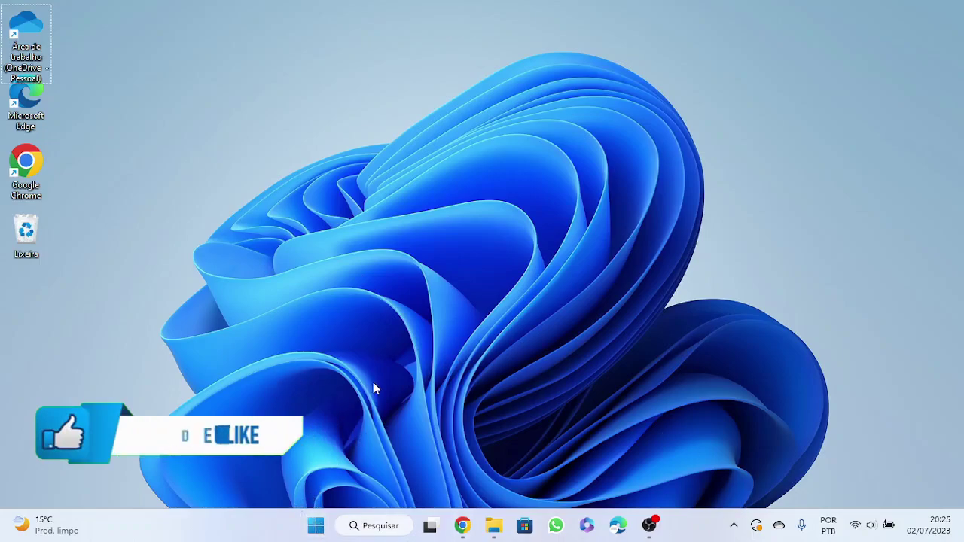
Open File Explorer and go to the Downloads folder.
click(404, 388)
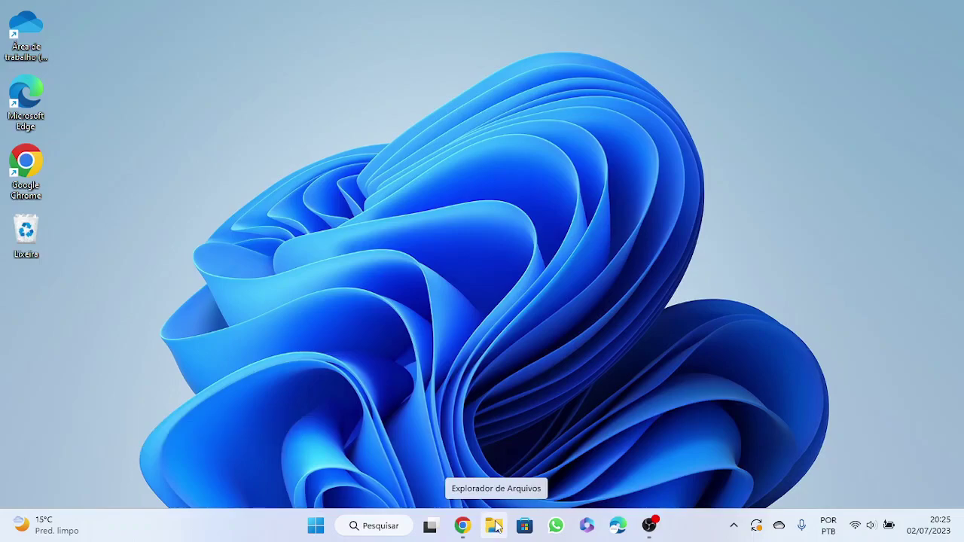
click(494, 529)
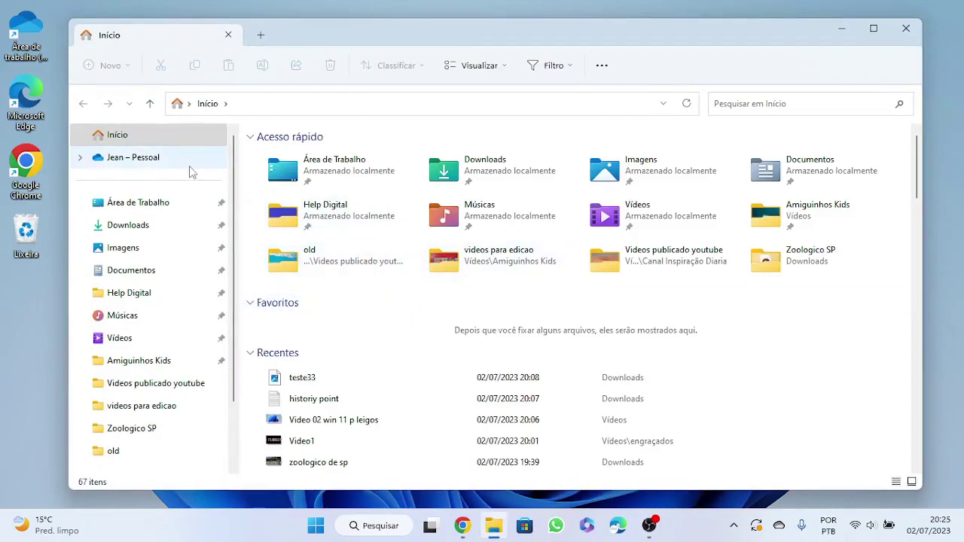
scroll(191, 171, down, 1)
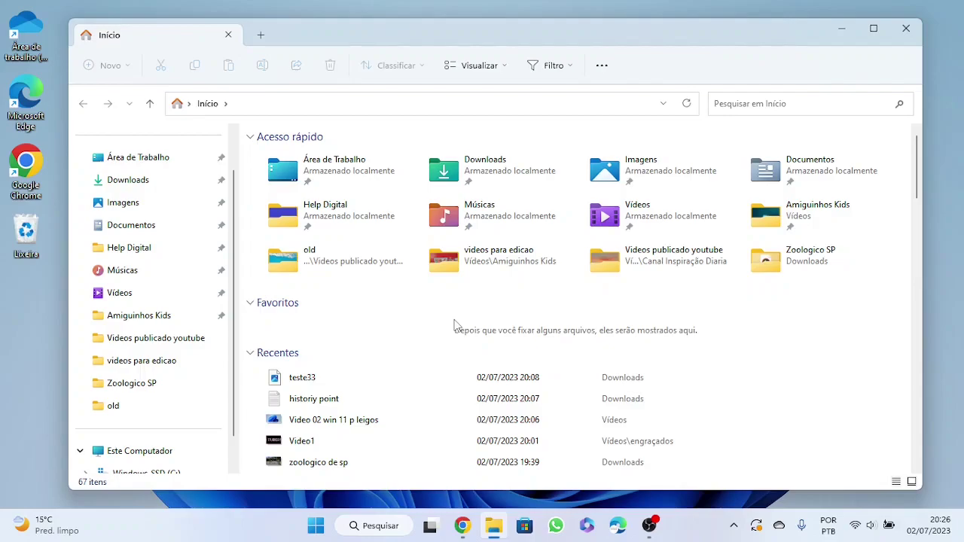
click(149, 191)
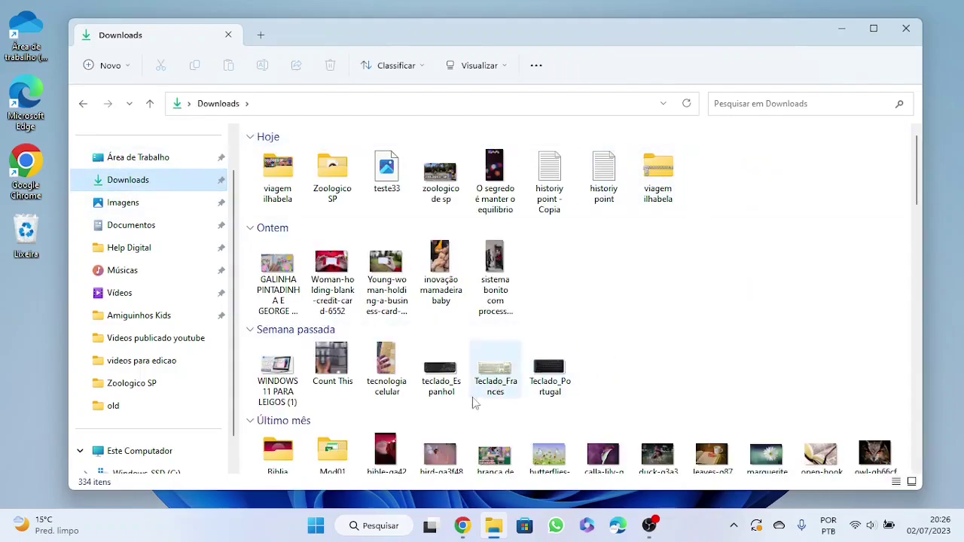
mouse_move(459, 379)
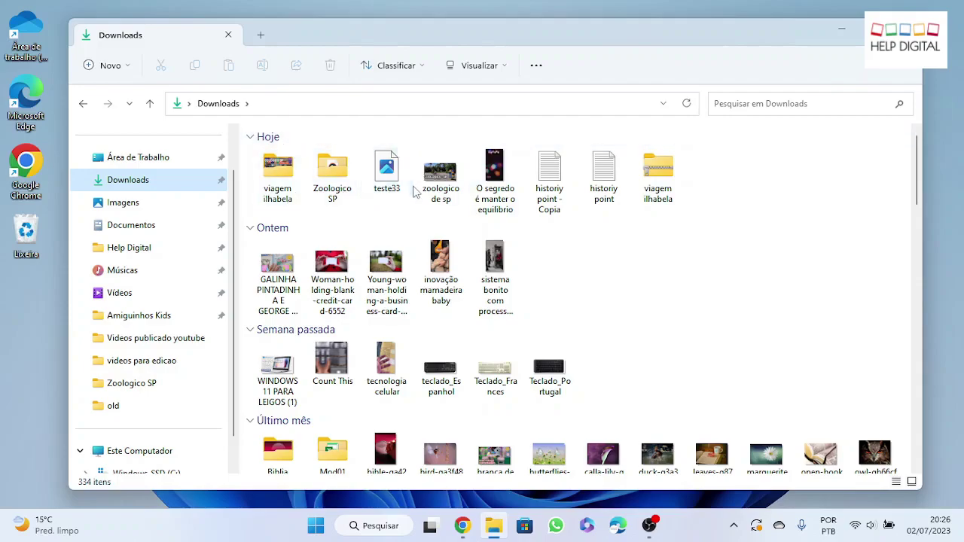
Select sample files in Downloads one at a time: teste33, the Young-woman image, the sistema bonito video and historiy point - Copia.
click(387, 179)
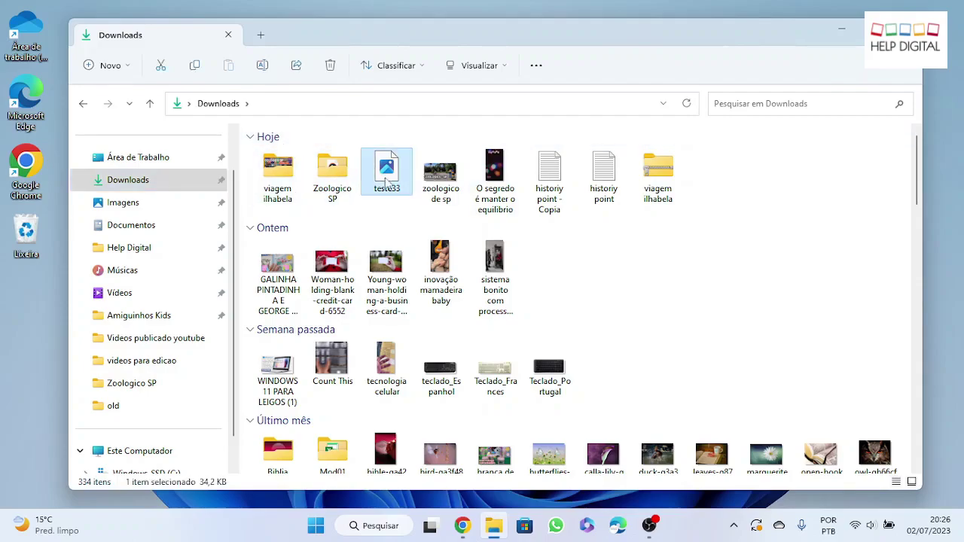
click(391, 269)
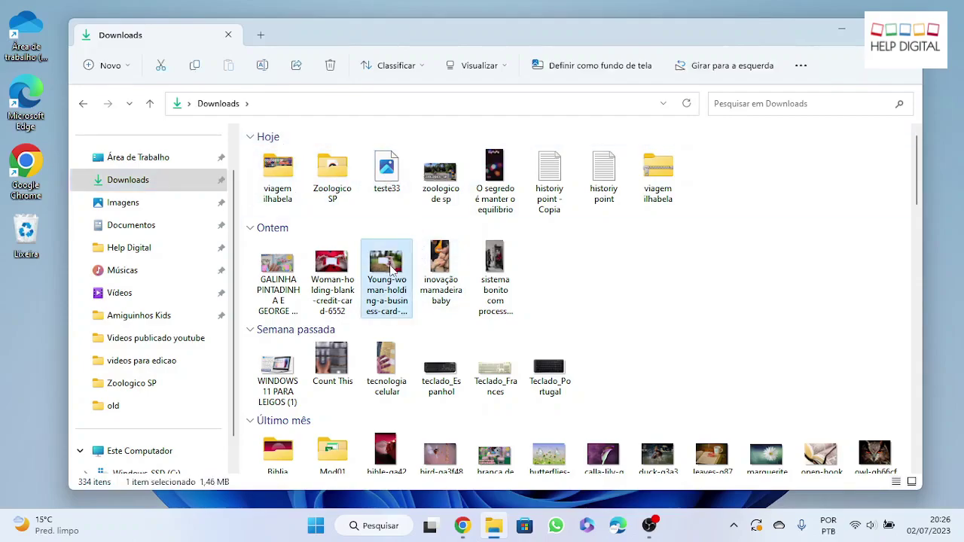
click(500, 279)
click(549, 184)
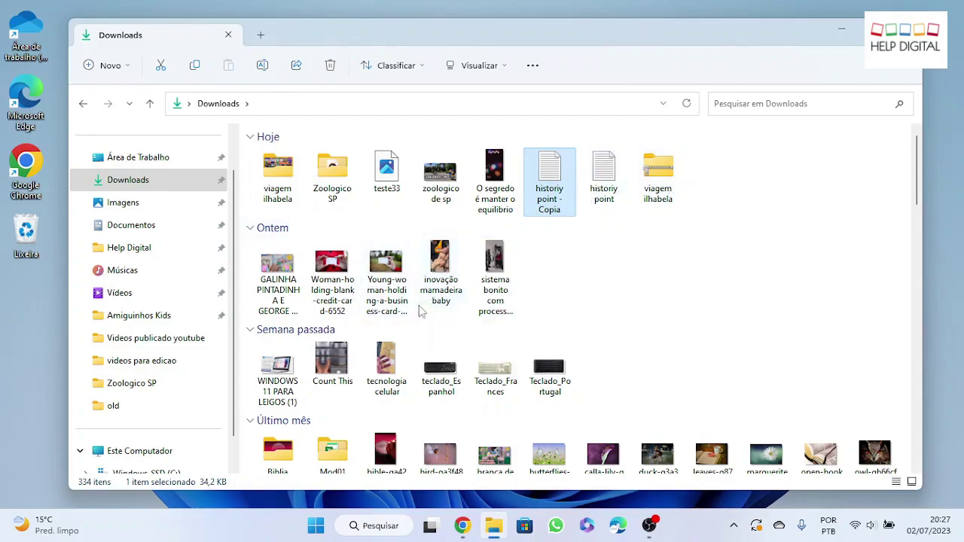
mouse_move(428, 292)
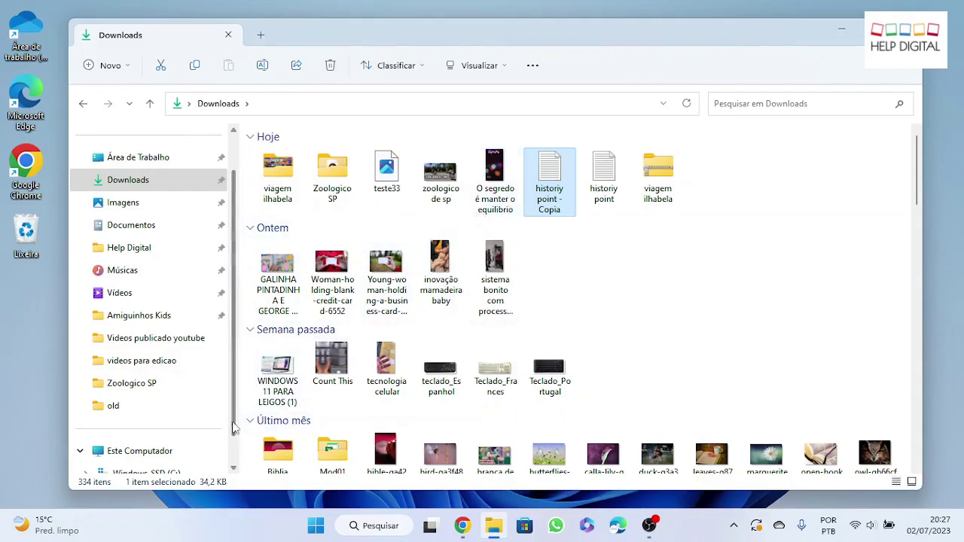
Remove the Zoologico SP folder from quick access on the Início page and maximize the File Explorer window.
click(82, 105)
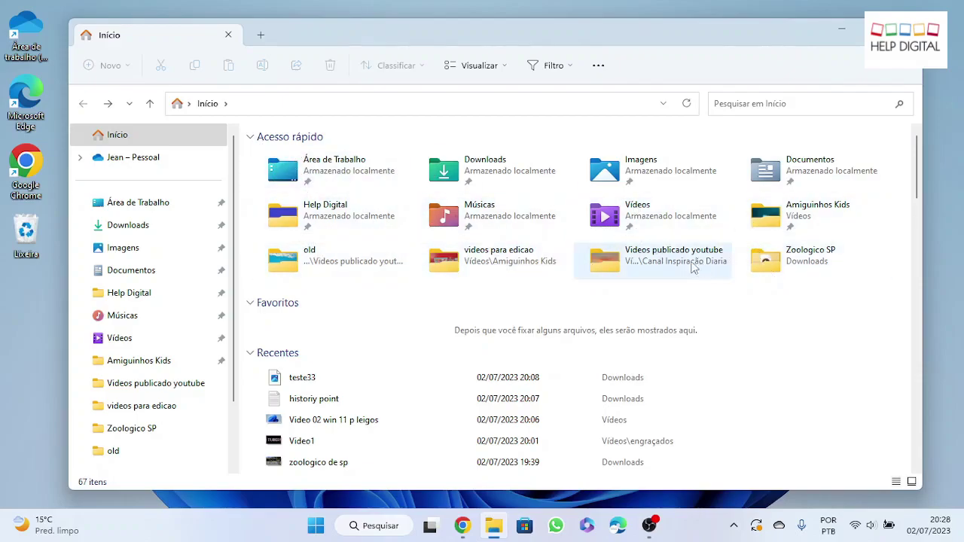
right_click(802, 260)
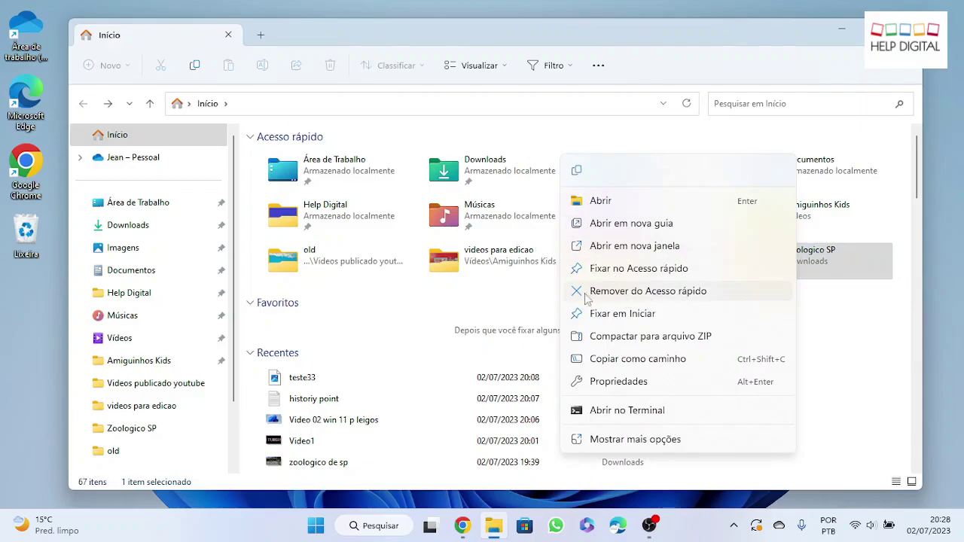
click(648, 290)
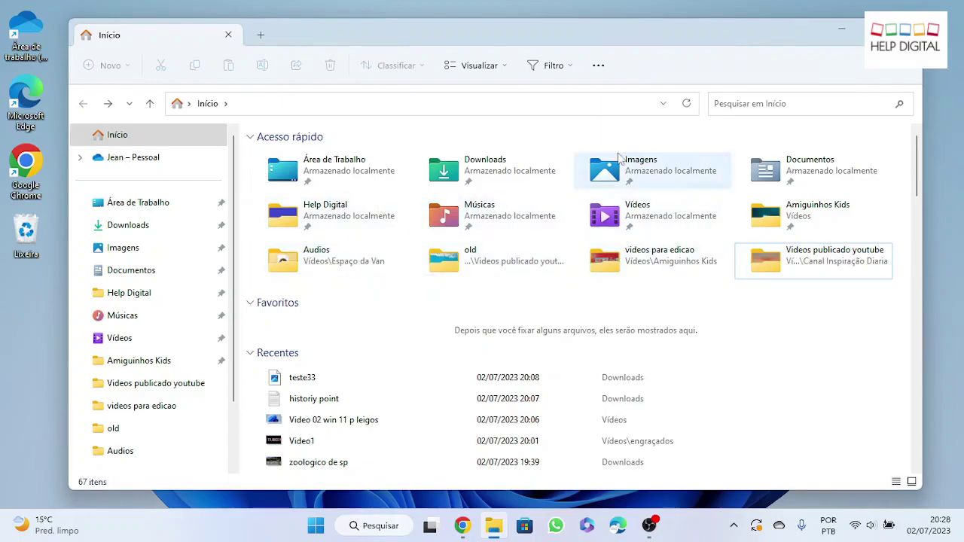
click(876, 27)
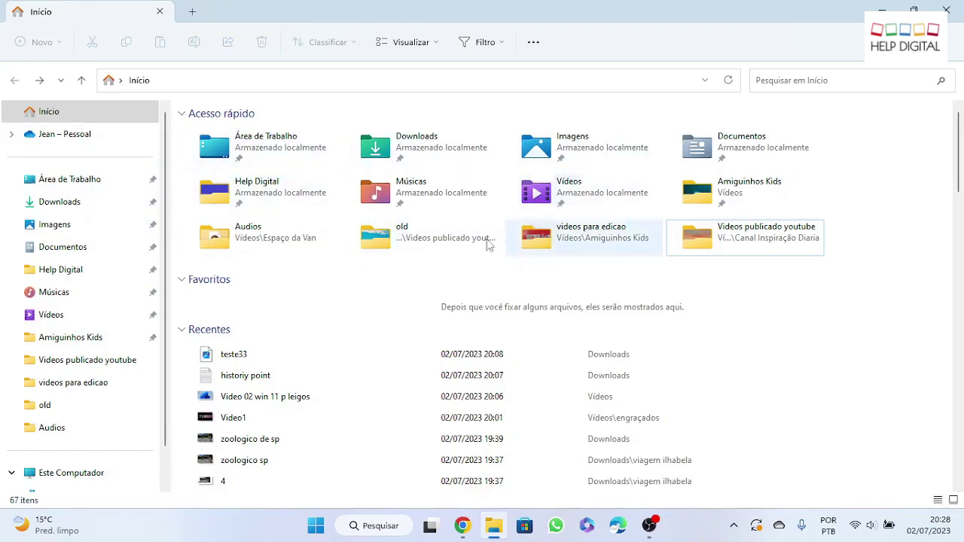
View the contents of the Downloads, Imagens and Documentos folders, then return to the Início page.
click(83, 208)
click(70, 229)
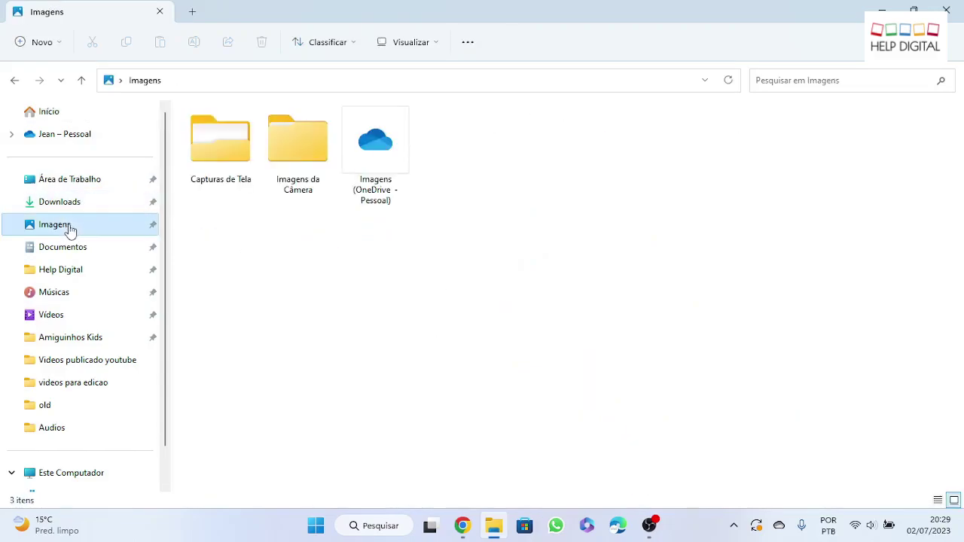
click(66, 250)
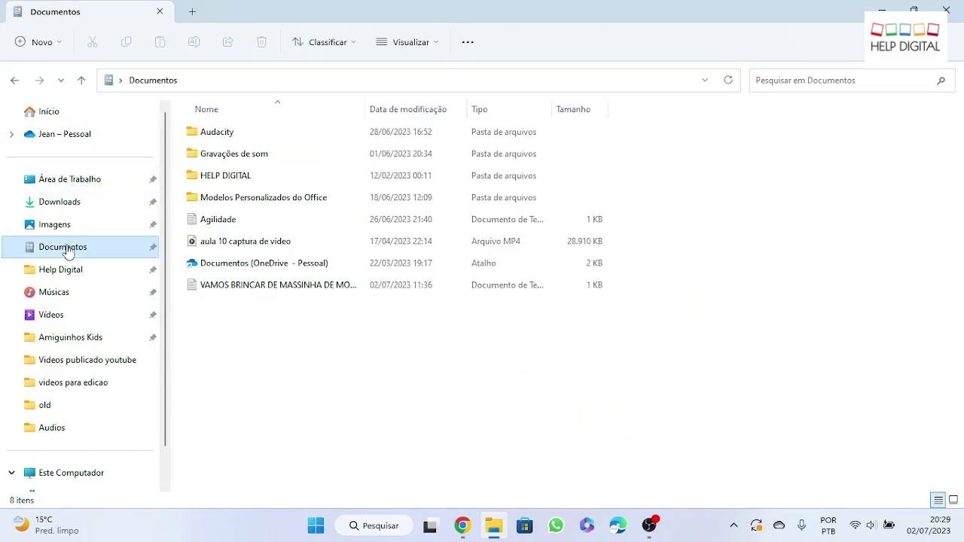
click(74, 207)
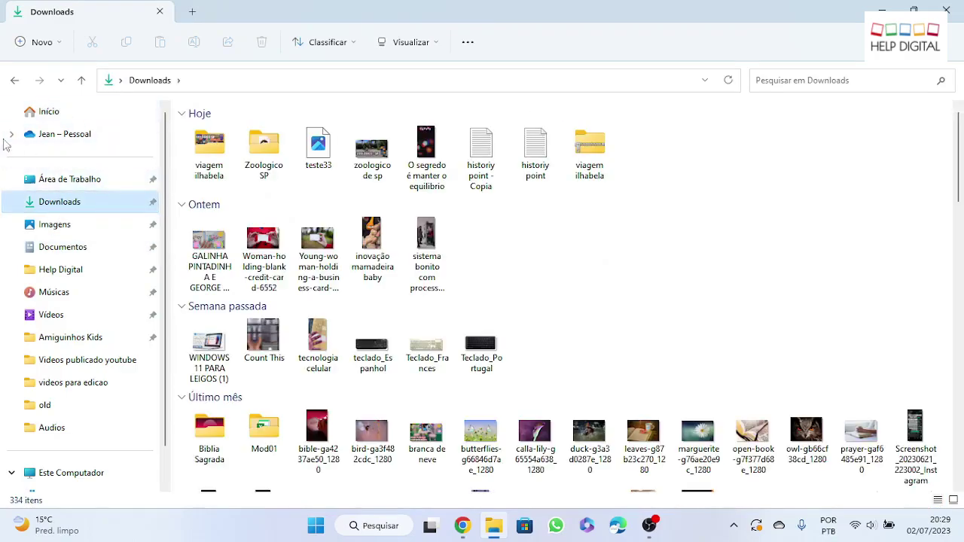
click(70, 114)
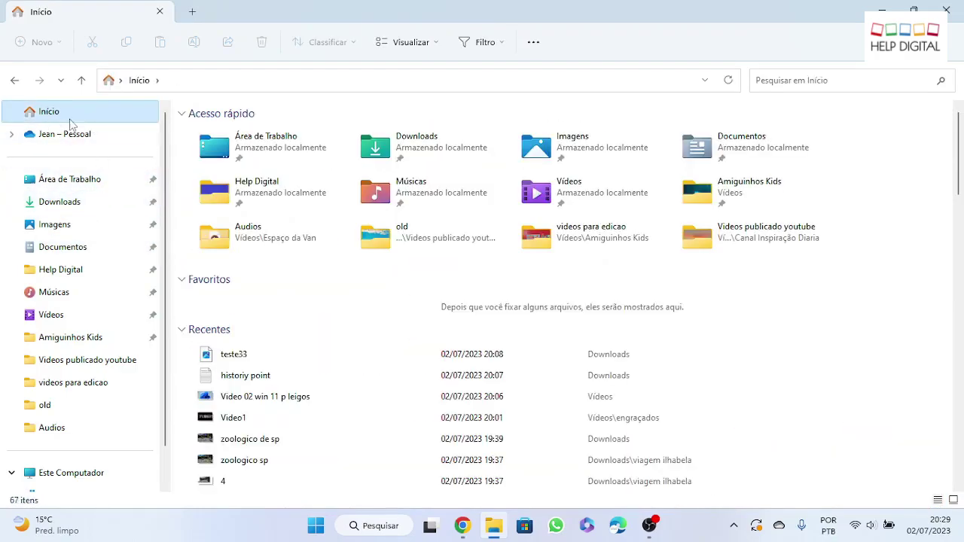
Review the Recentes list on the Início page, checking the files' names, dates and folder locations.
scroll(329, 302, down, 1)
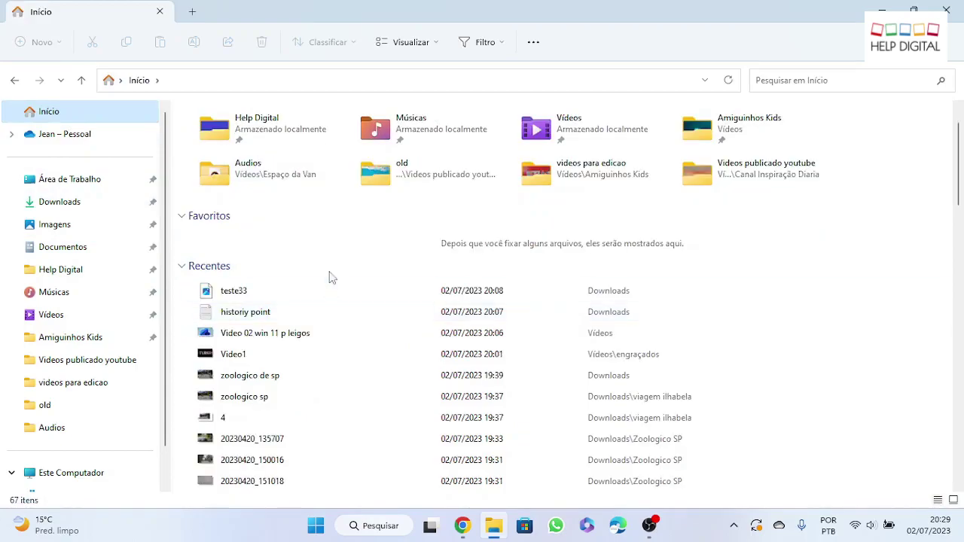
scroll(316, 276, down, 1)
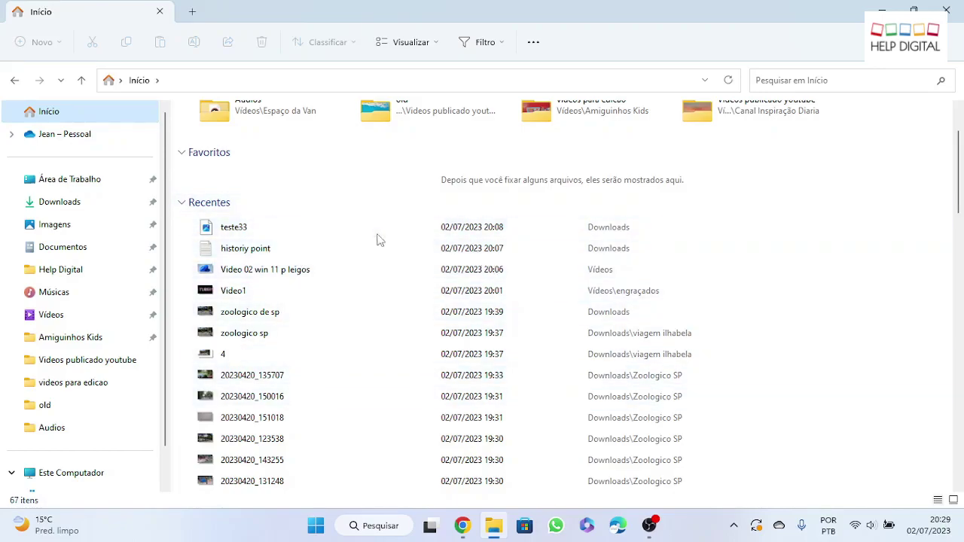
scroll(312, 338, down, 2)
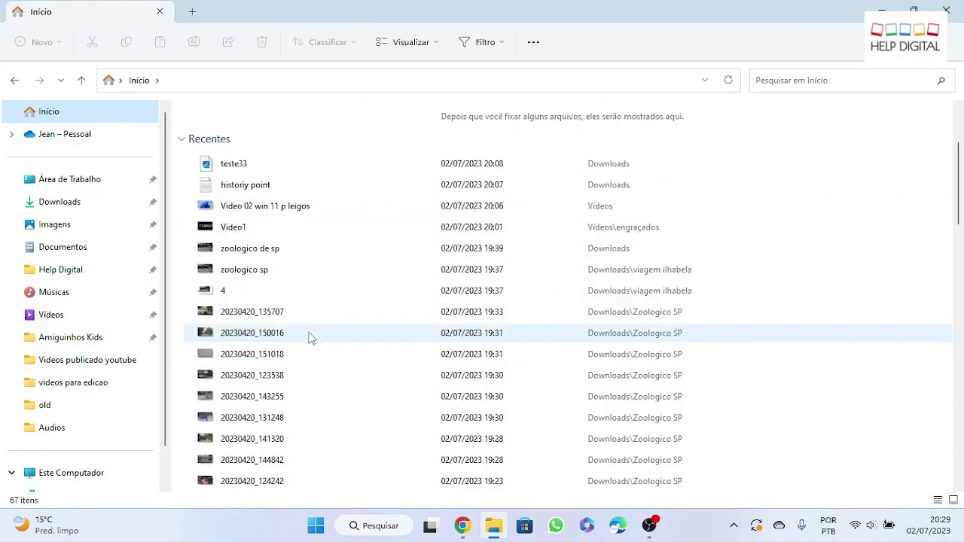
scroll(327, 264, down, 2)
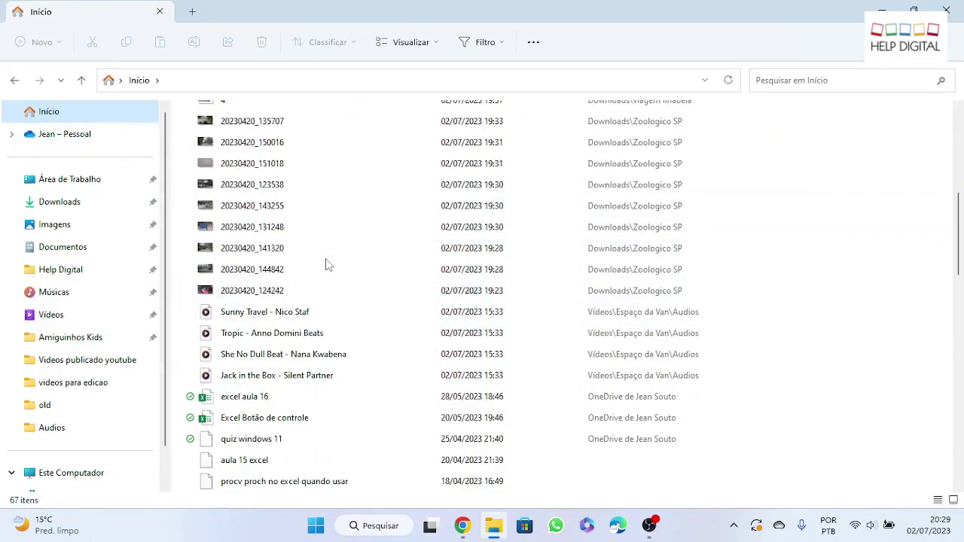
scroll(325, 264, up, 5)
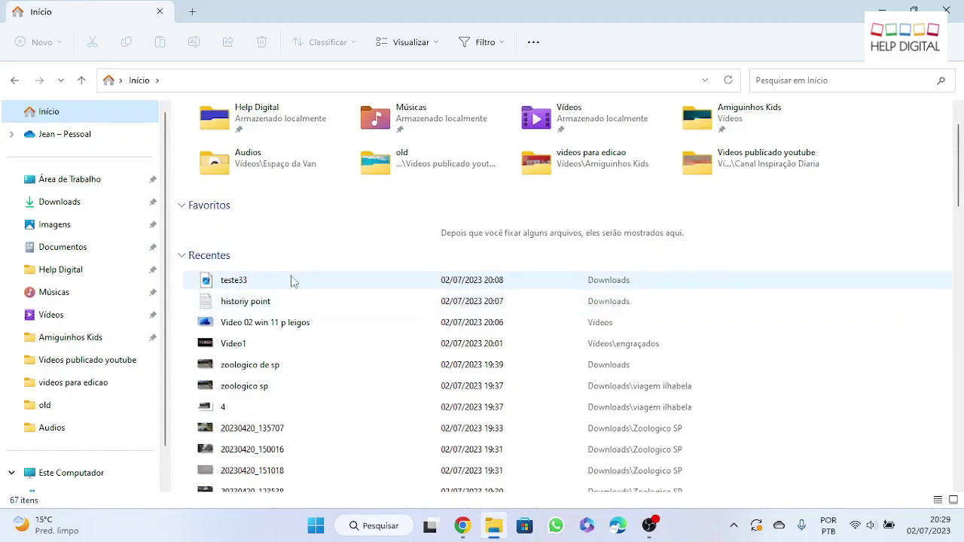
scroll(291, 280, down, 1)
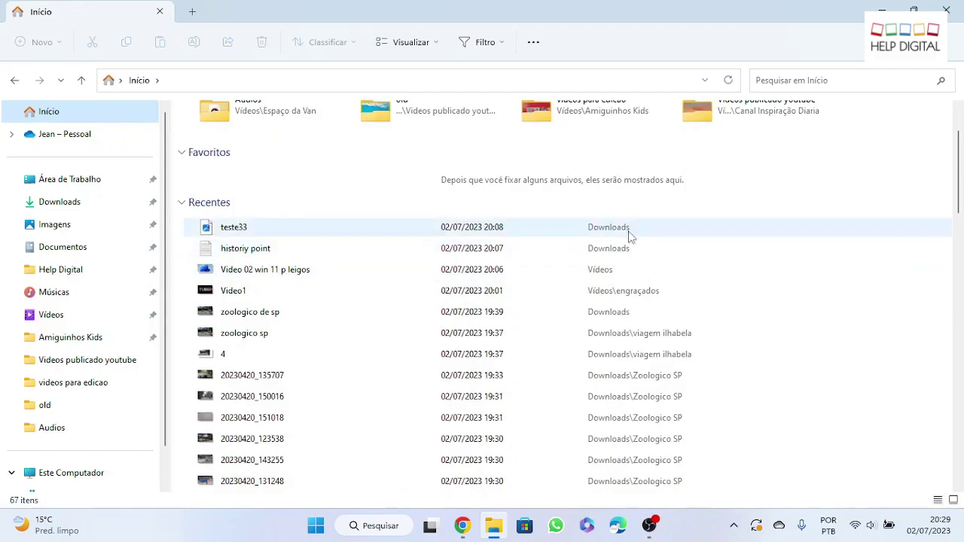
scroll(629, 366, down, 1)
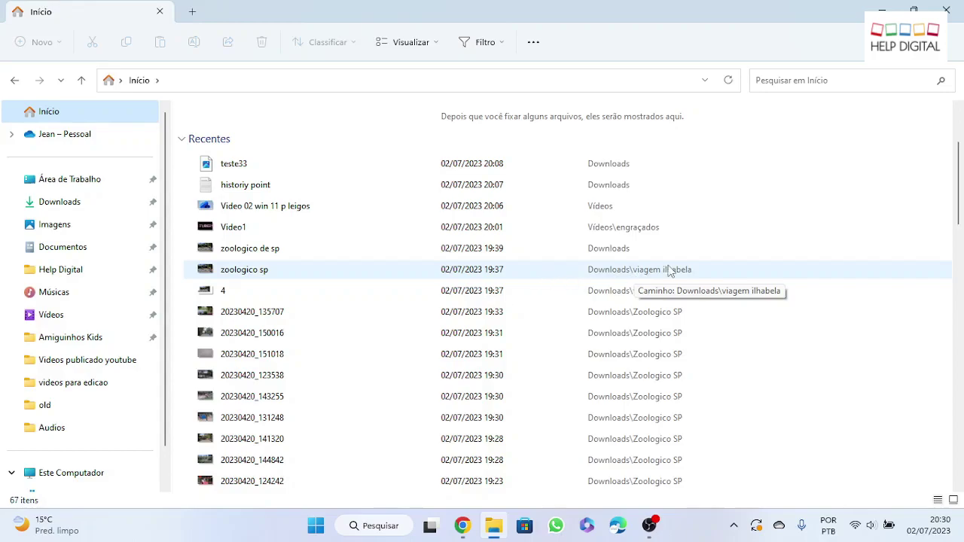
Open the file location of the recent image zoologico sp and reveal the full path of its folder.
right_click(293, 278)
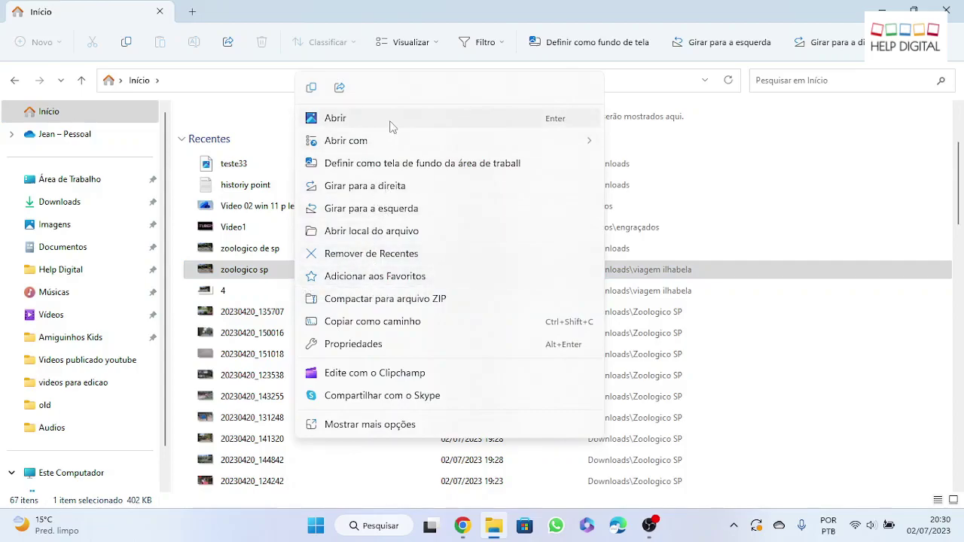
click(414, 232)
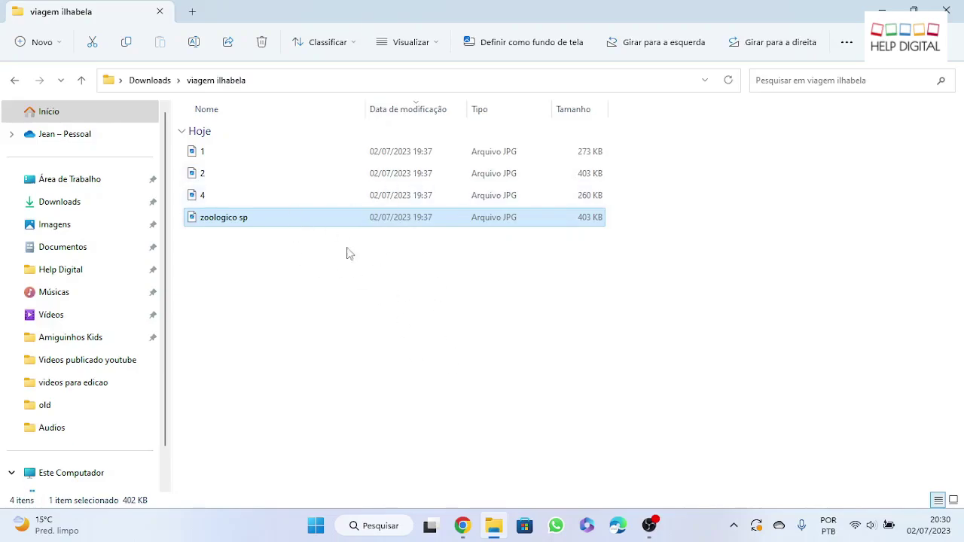
click(323, 81)
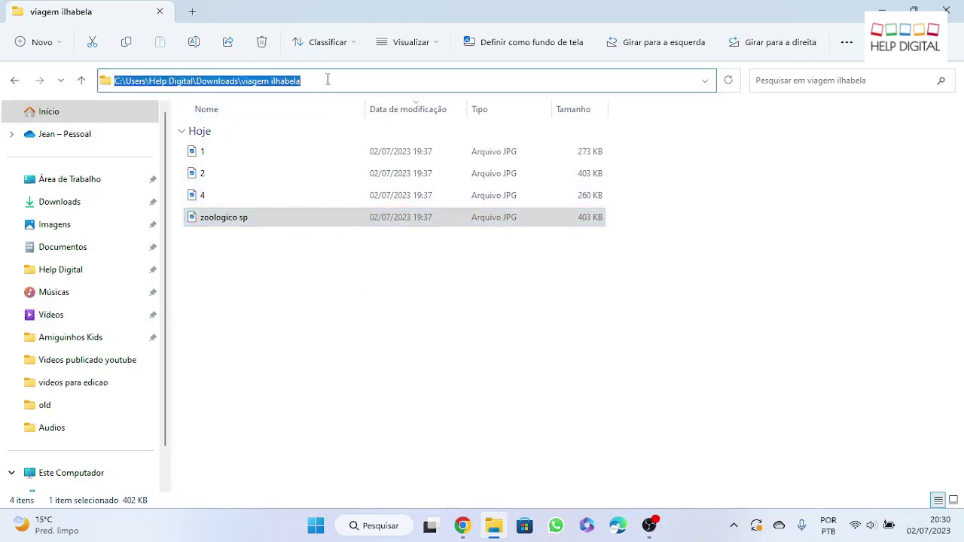
click(339, 82)
click(301, 281)
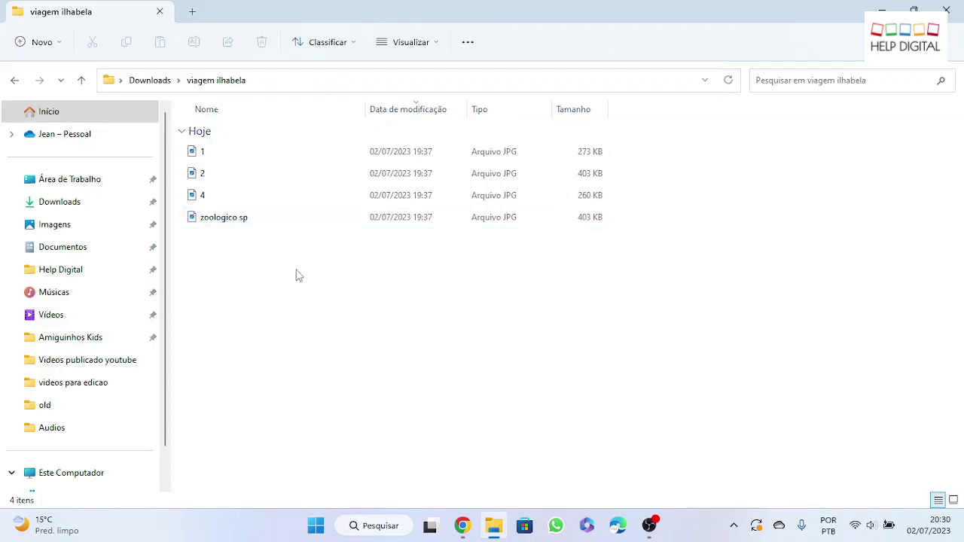
Shorten the folder path to C:\Users\Help Digital\Downloads\ to go there, and select the Zoologico SP folder.
click(307, 81)
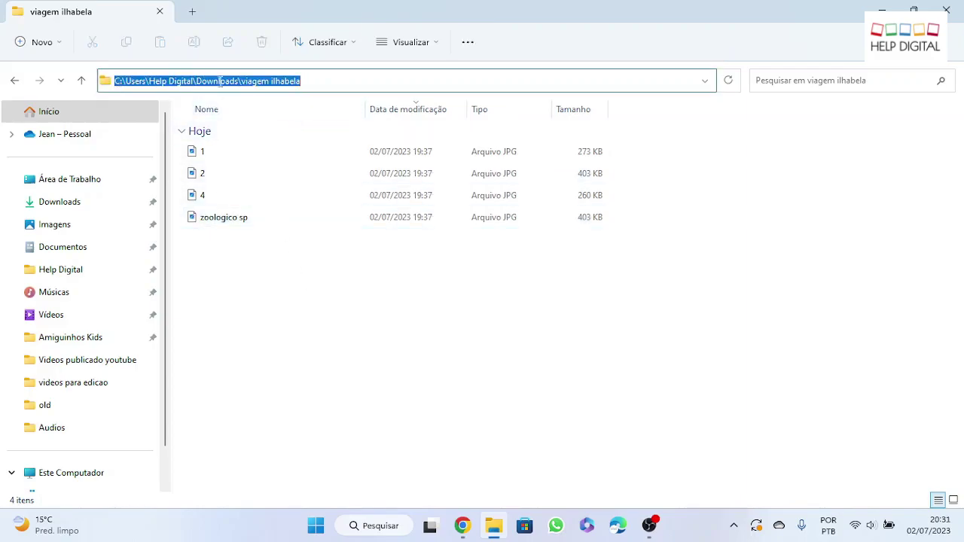
click(327, 82)
drag(239, 81, 333, 81)
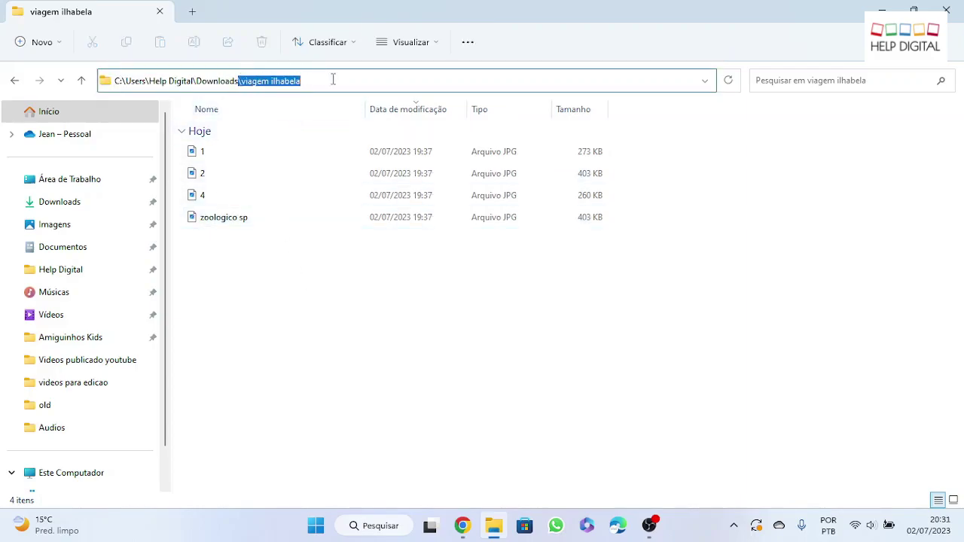
click(385, 81)
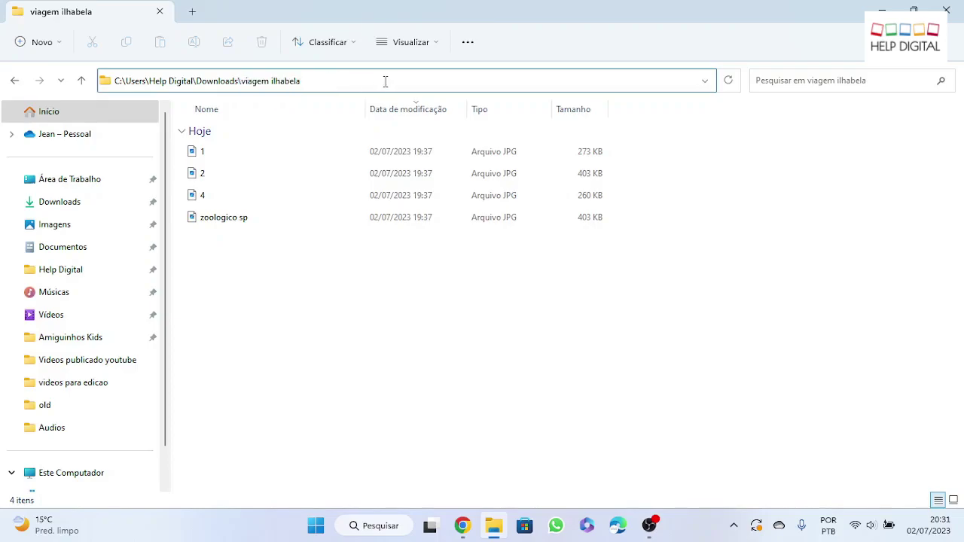
key(BackSpace)
key(BackSpace)
key(BackSpace)
key(BackSpace)
key(BackSpace)
key(BackSpace)
key(BackSpace)
key(BackSpace)
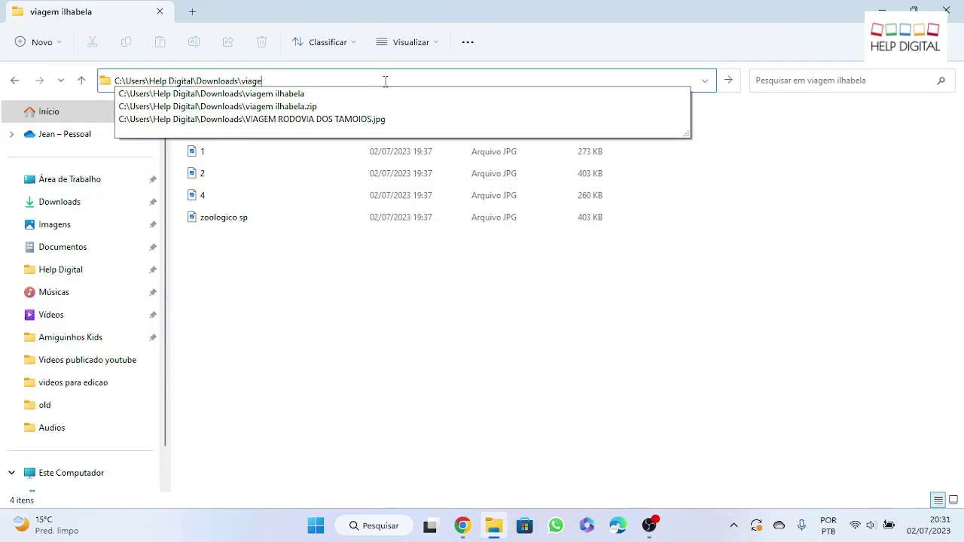
key(BackSpace)
key(BackSpace)
key(BackSpace)
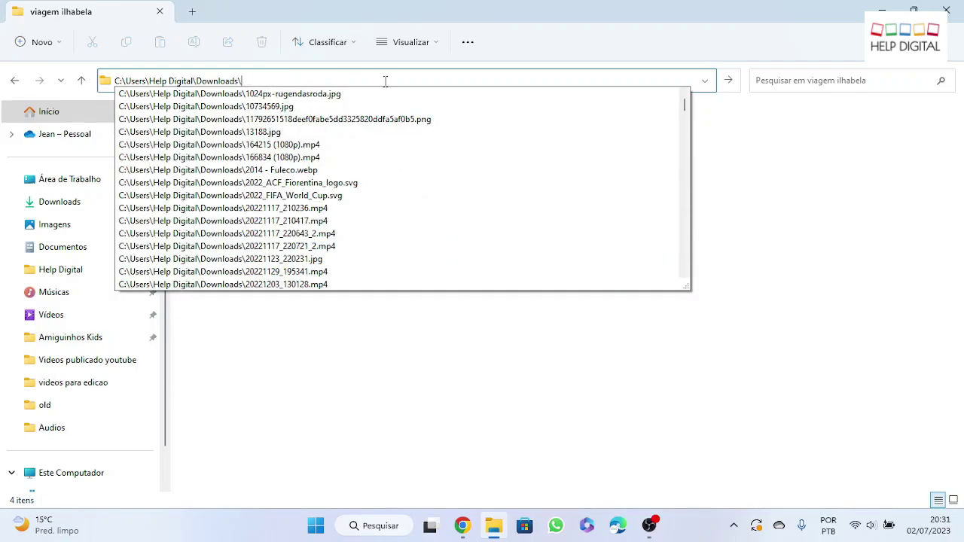
key(Return)
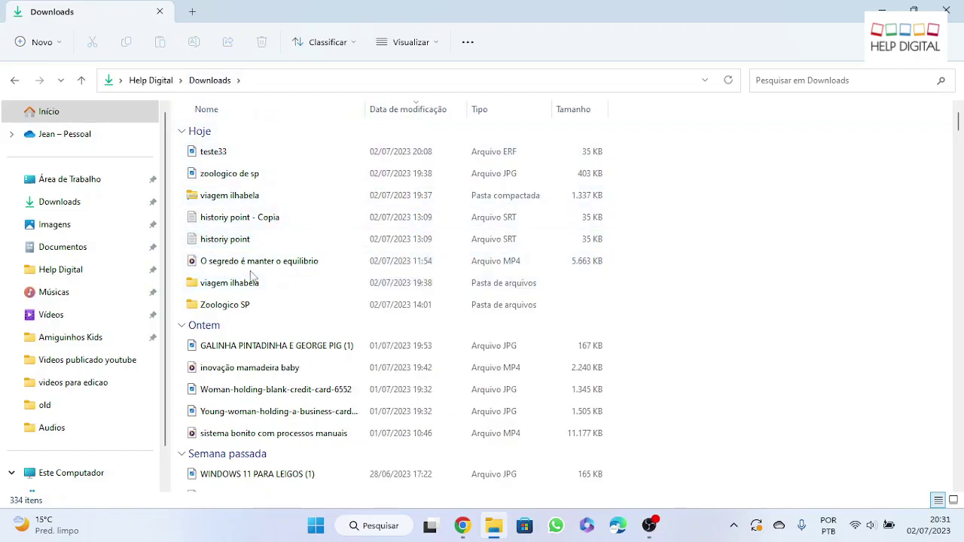
click(243, 313)
mouse_move(229, 314)
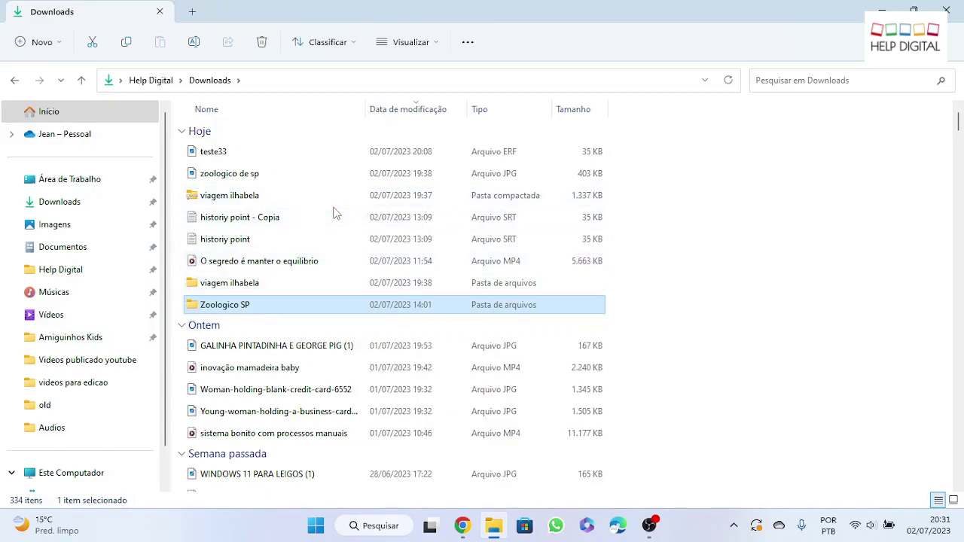
Examine the Downloads files in their date groups, selecting the teste33 file under Hoje.
click(225, 152)
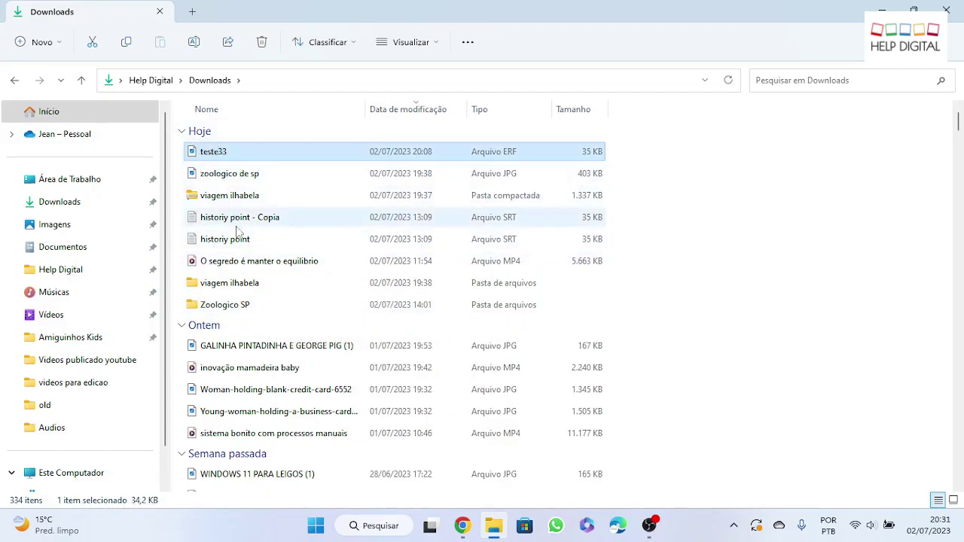
click(233, 216)
click(236, 155)
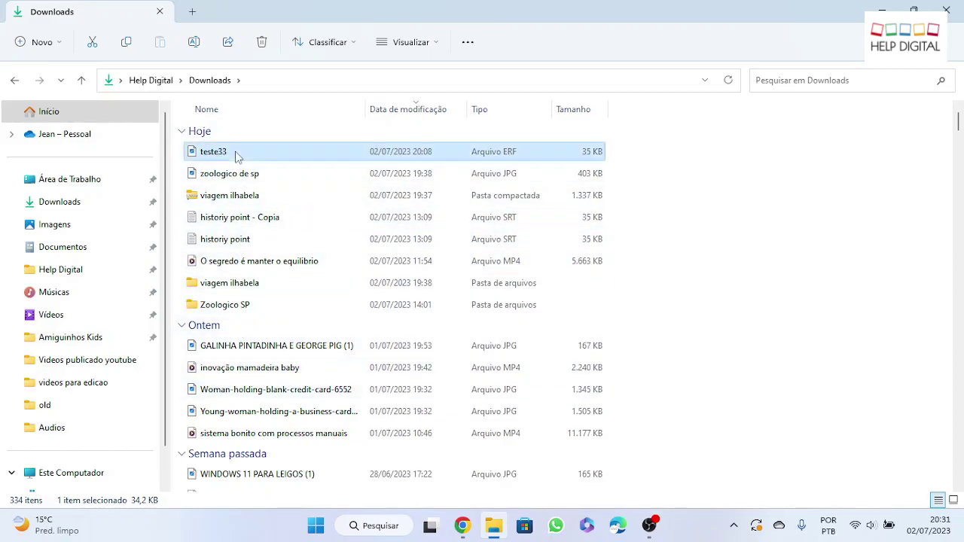
scroll(226, 354, down, 2)
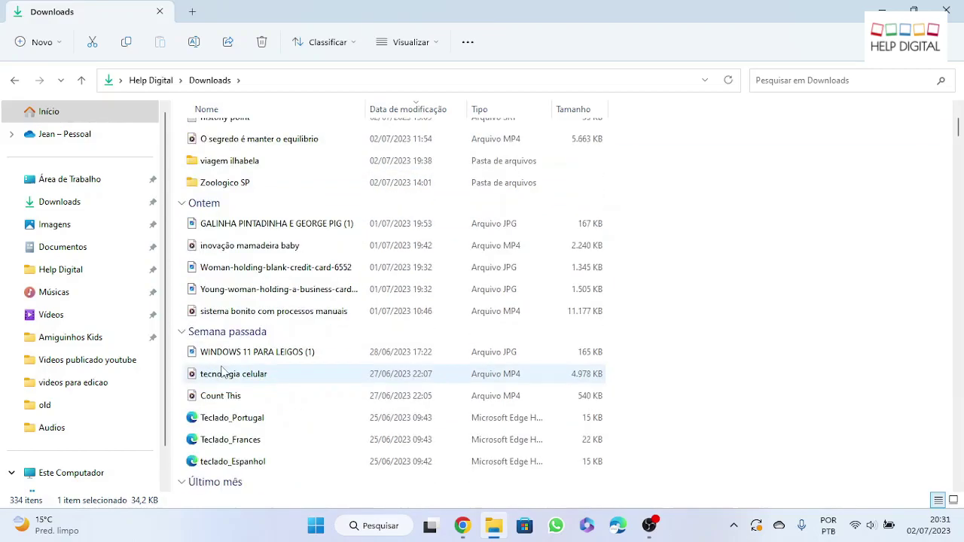
scroll(232, 402, up, 2)
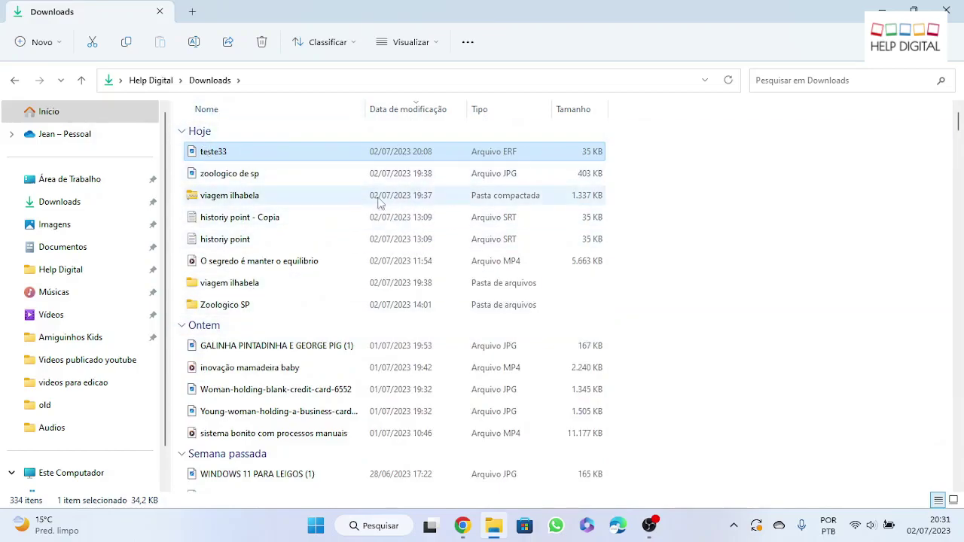
Sort the Downloads files by Nome and switch the sorting back to Data de modificação.
click(441, 108)
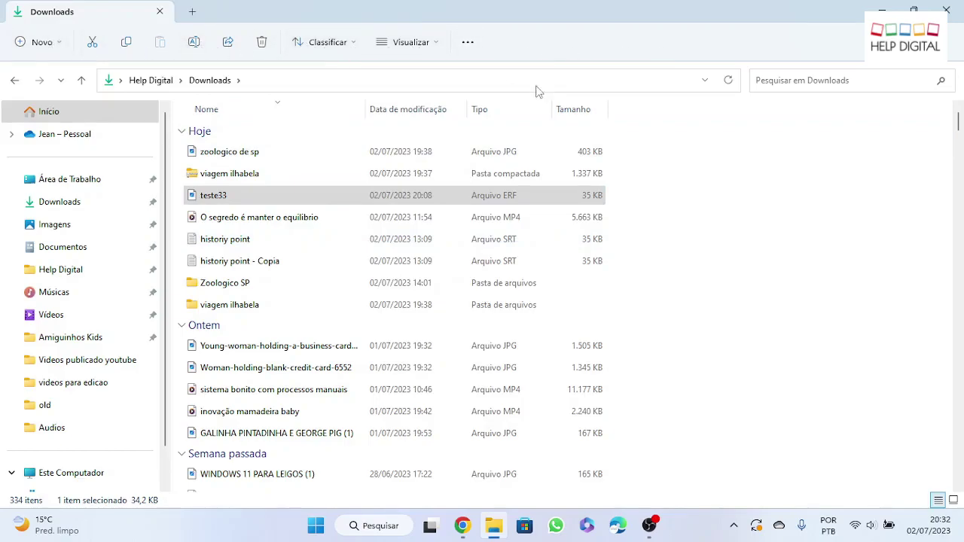
click(353, 44)
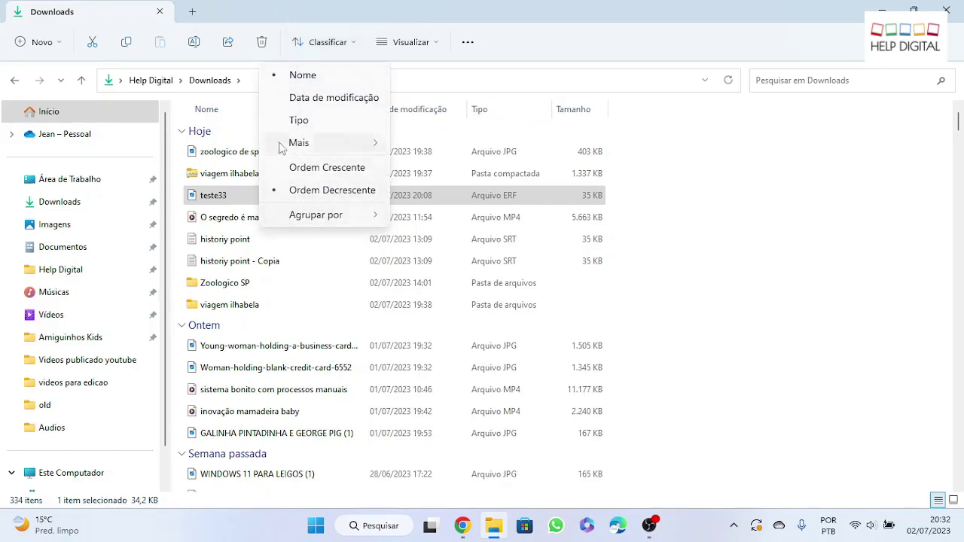
click(316, 100)
Switch the date sorting of the Downloads files to Ordem Crescente and back to Ordem Decrescente.
click(326, 45)
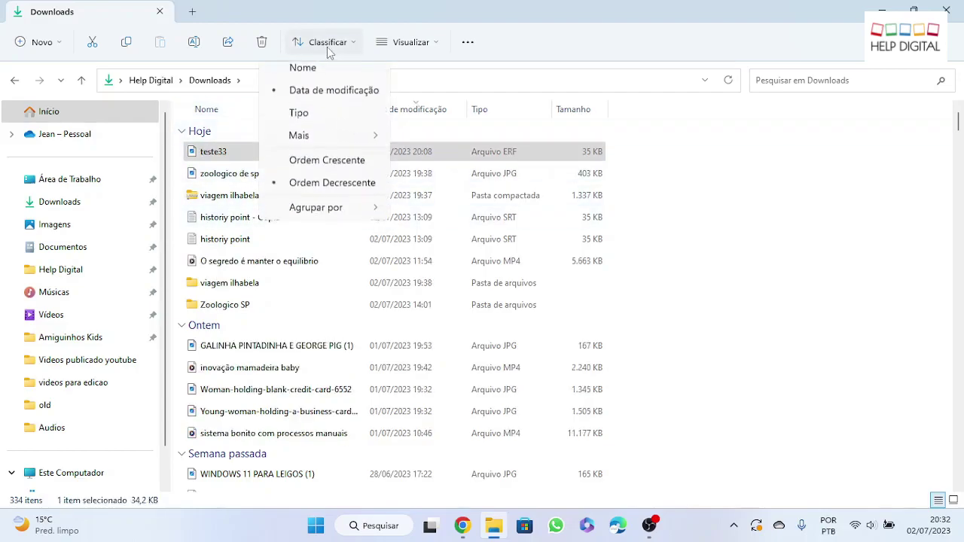
click(315, 173)
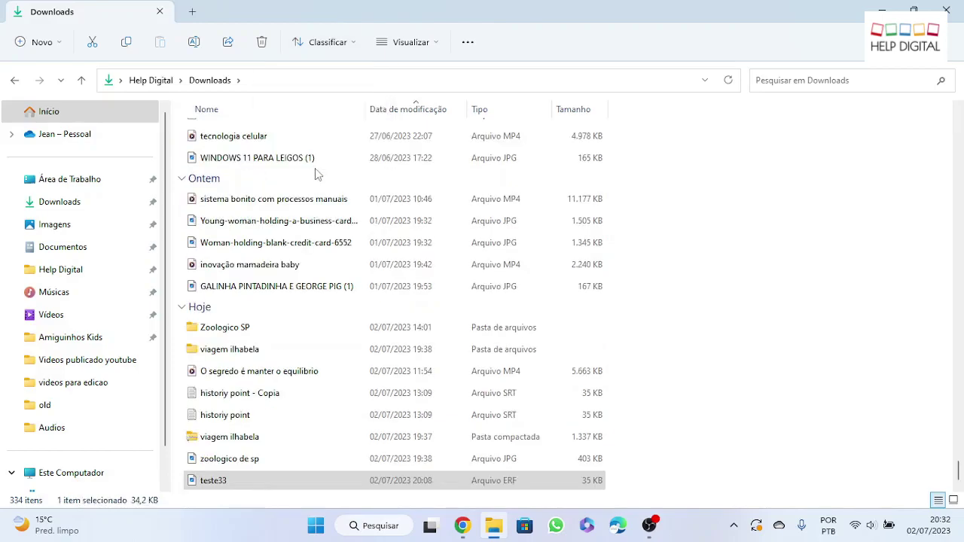
scroll(305, 192, up, 15)
scroll(301, 204, up, 8)
click(339, 46)
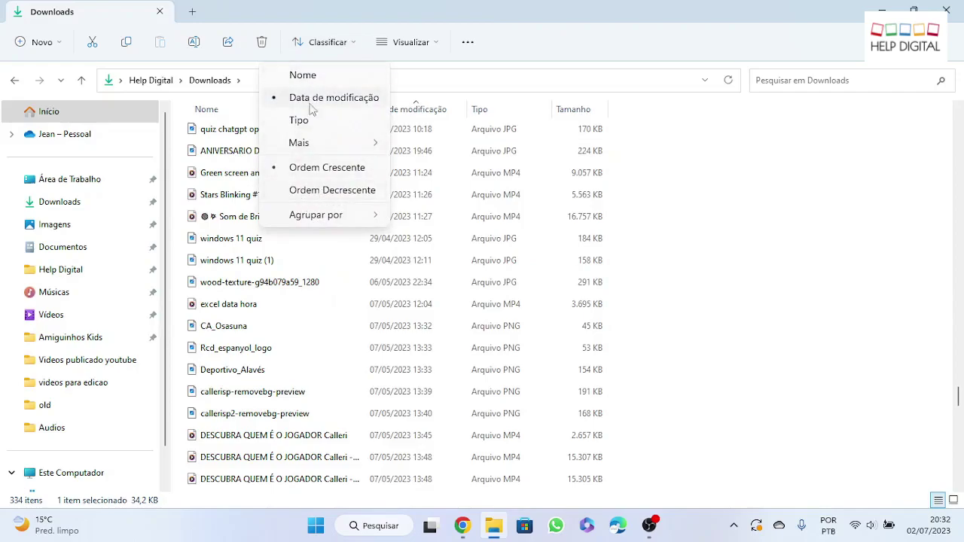
click(305, 192)
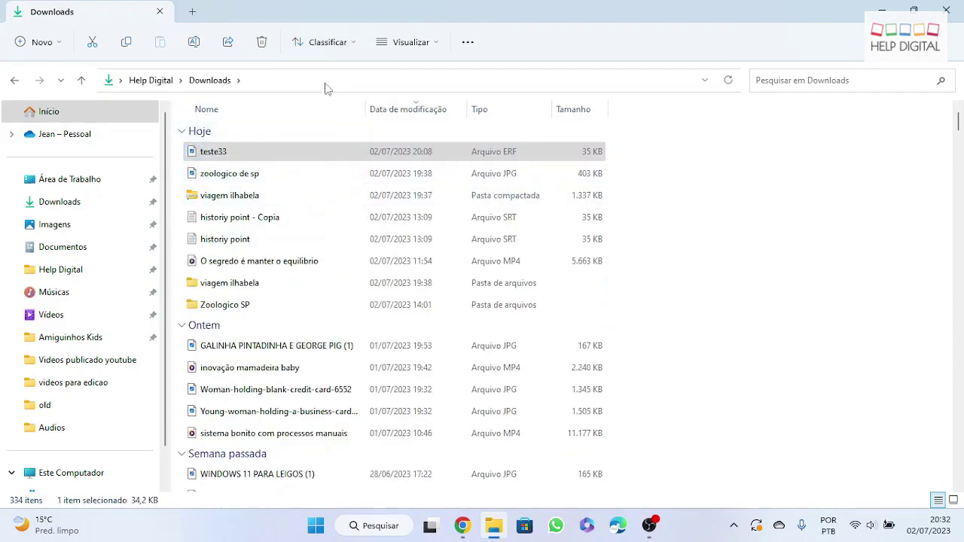
Sort the Downloads files by Tamanho in descending order.
click(329, 42)
mouse_move(337, 147)
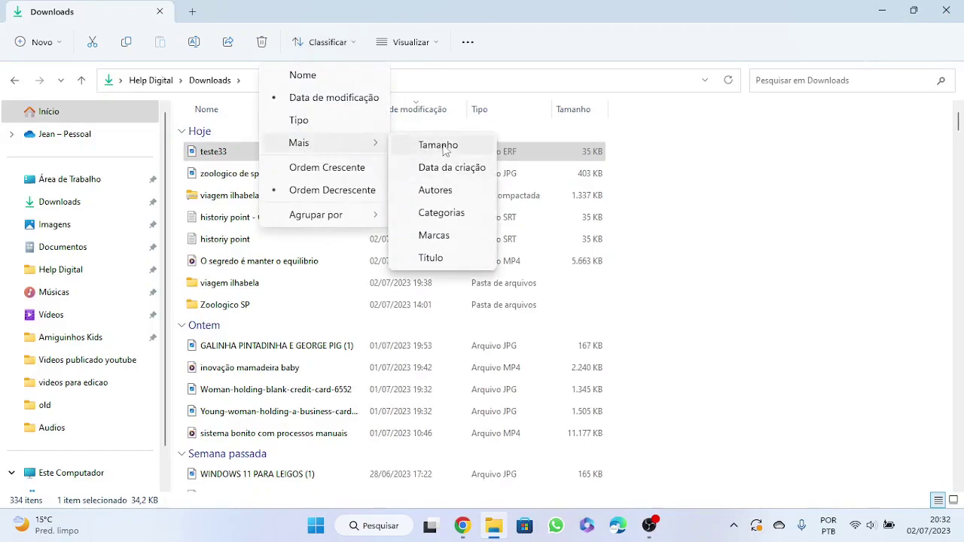
click(440, 146)
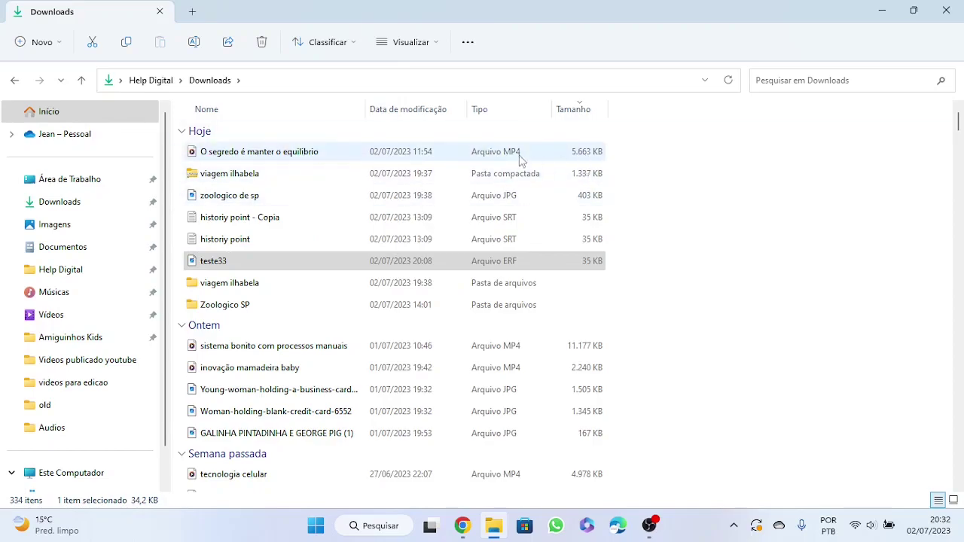
Group the Downloads files by Tipo.
click(315, 42)
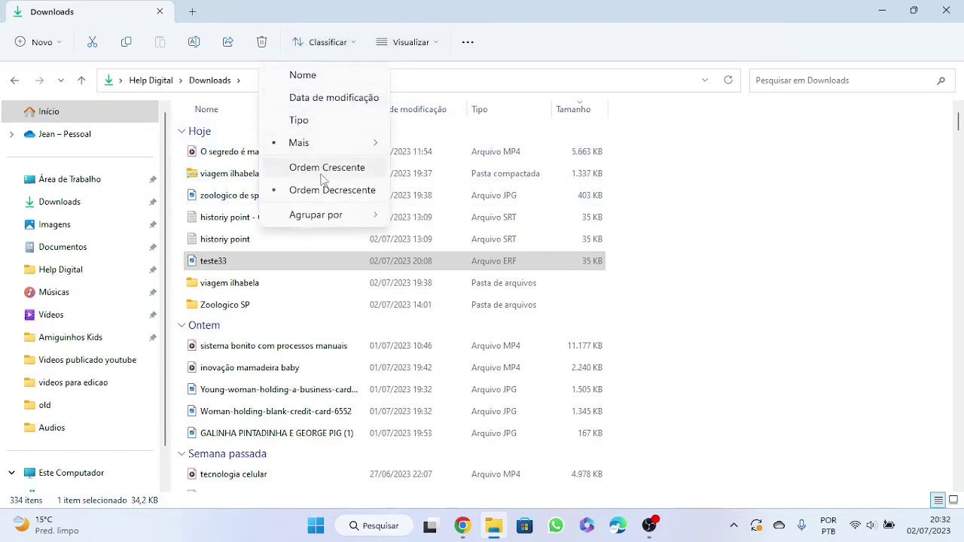
mouse_move(320, 223)
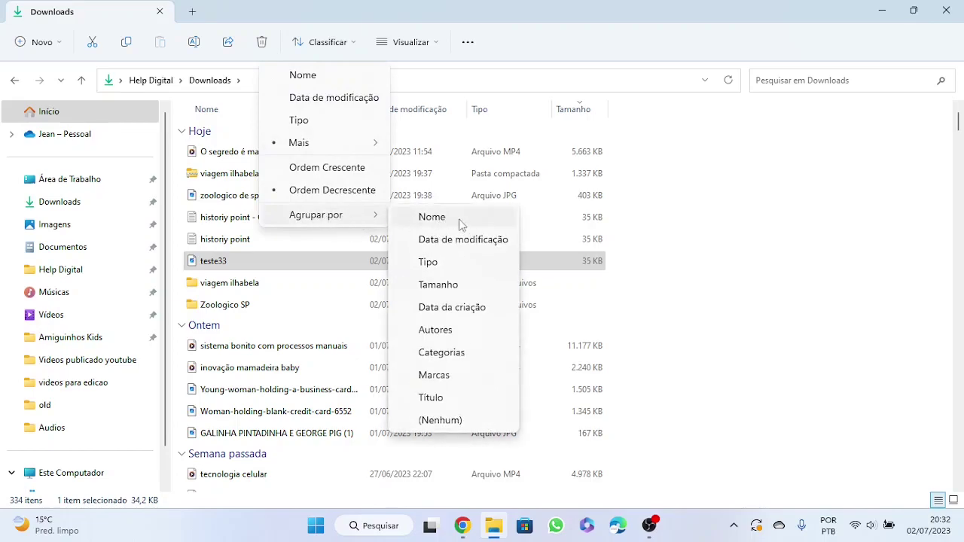
click(427, 262)
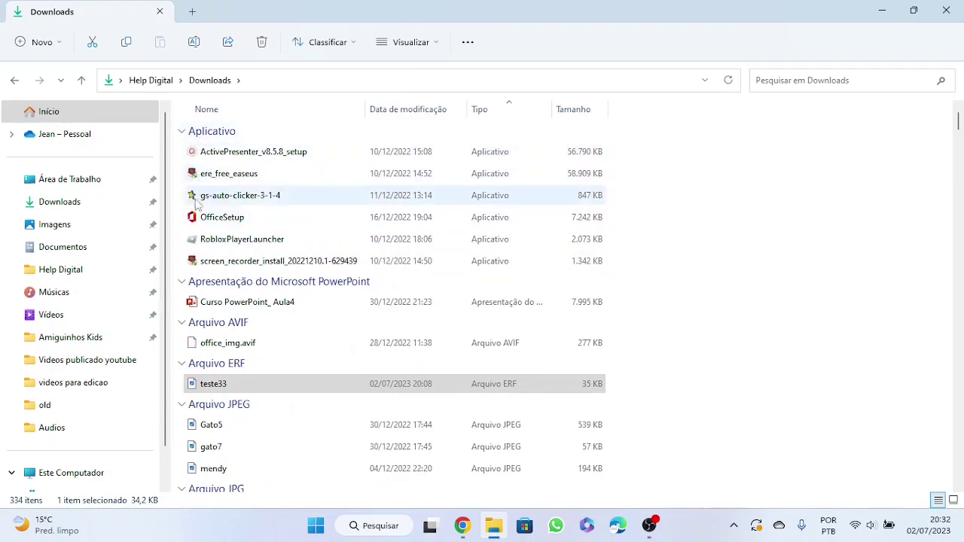
Examine the file type groups in Downloads, from Aplicativo and the PowerPoint presentations to the JPEG and JPG images.
click(251, 158)
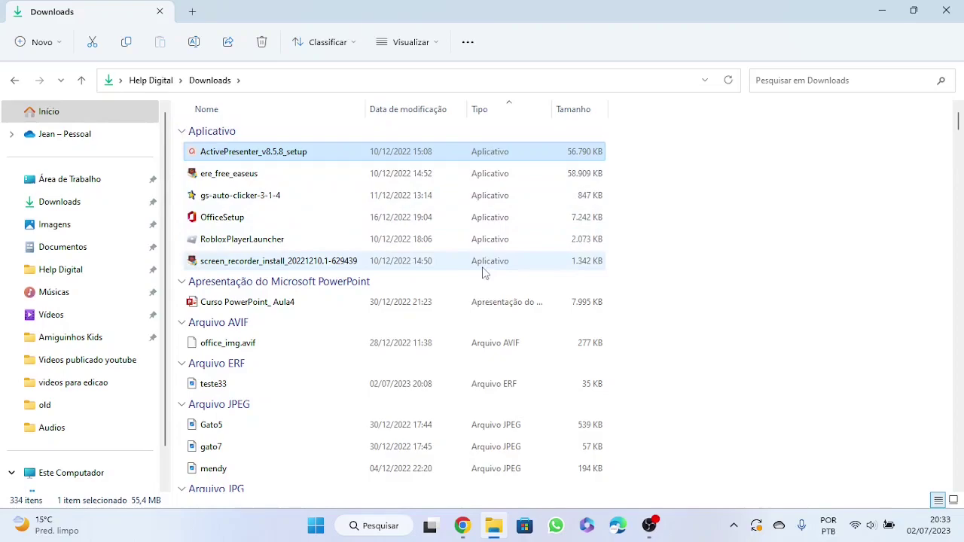
click(494, 178)
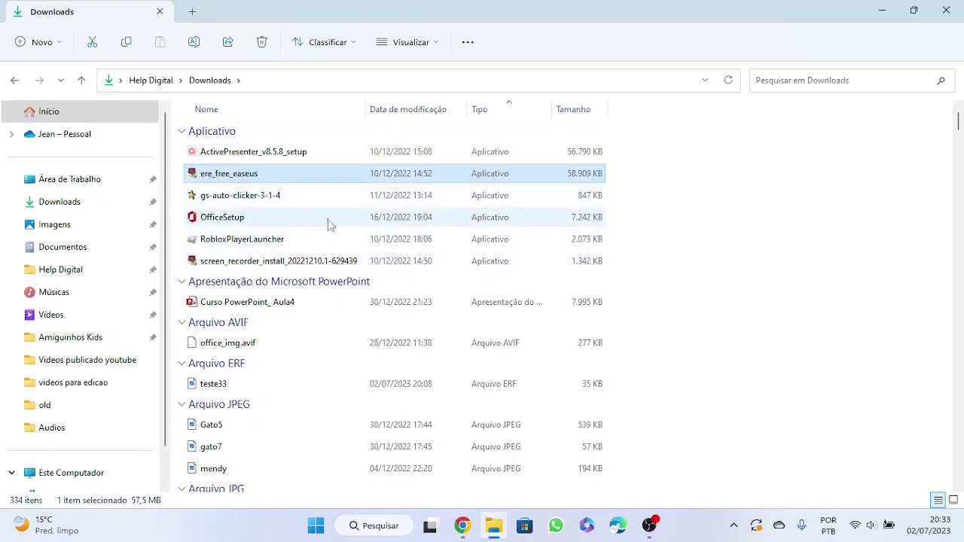
scroll(371, 319, down, 1)
click(288, 251)
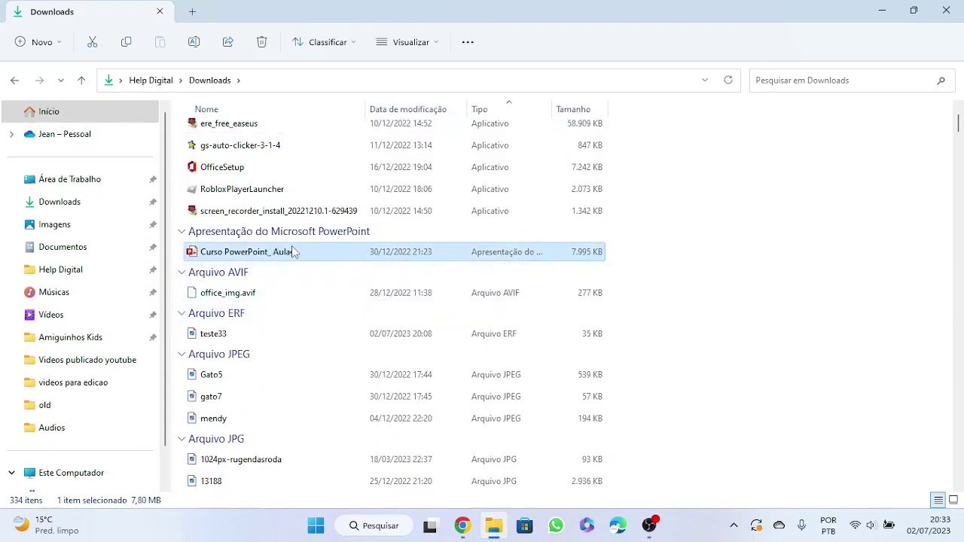
scroll(230, 297, down, 1)
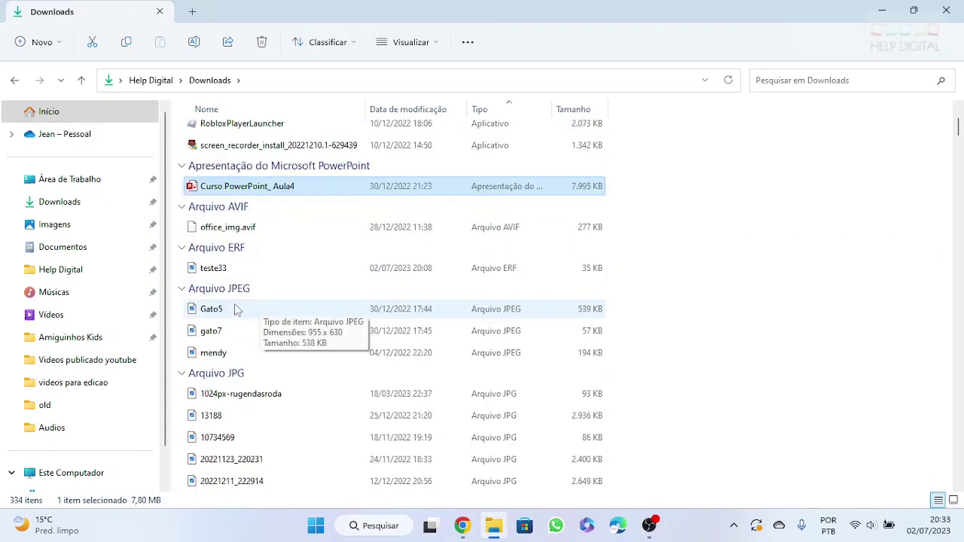
scroll(235, 310, down, 3)
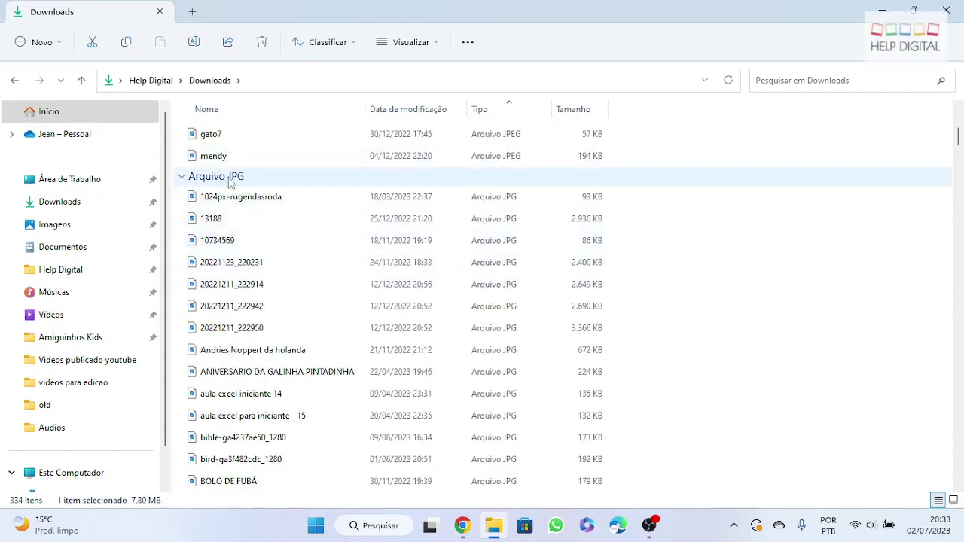
scroll(241, 248, down, 10)
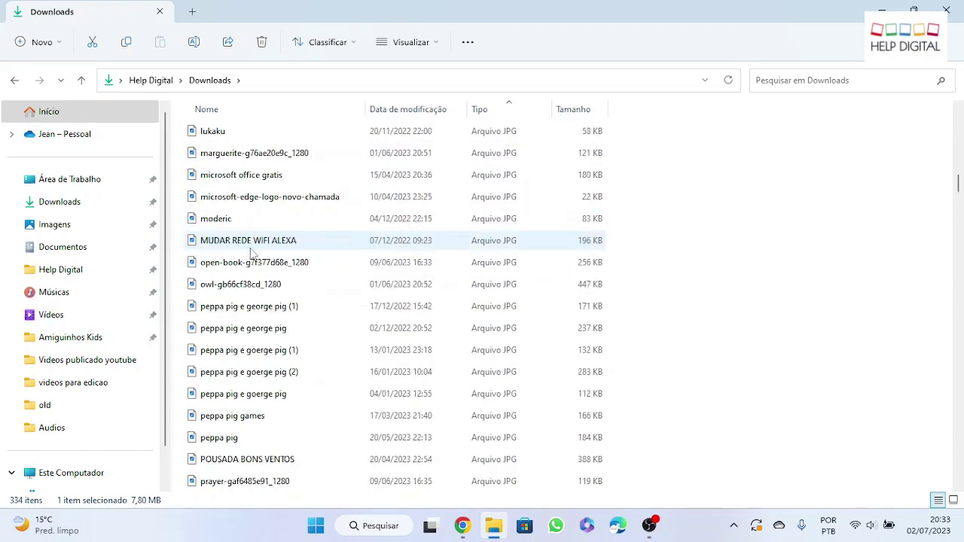
scroll(226, 219, up, 15)
Sort and group the Downloads files by Data de modificação, and return to the start of the list.
click(317, 46)
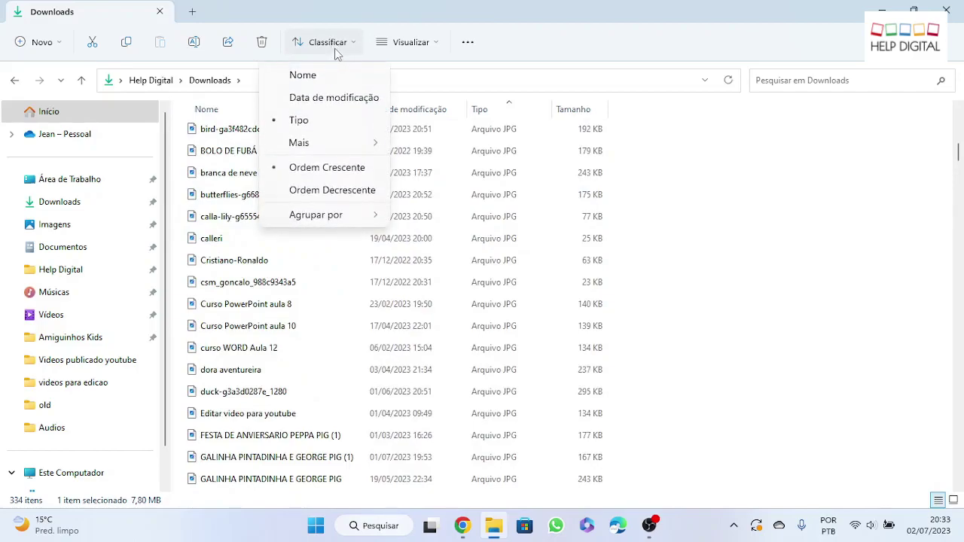
click(332, 99)
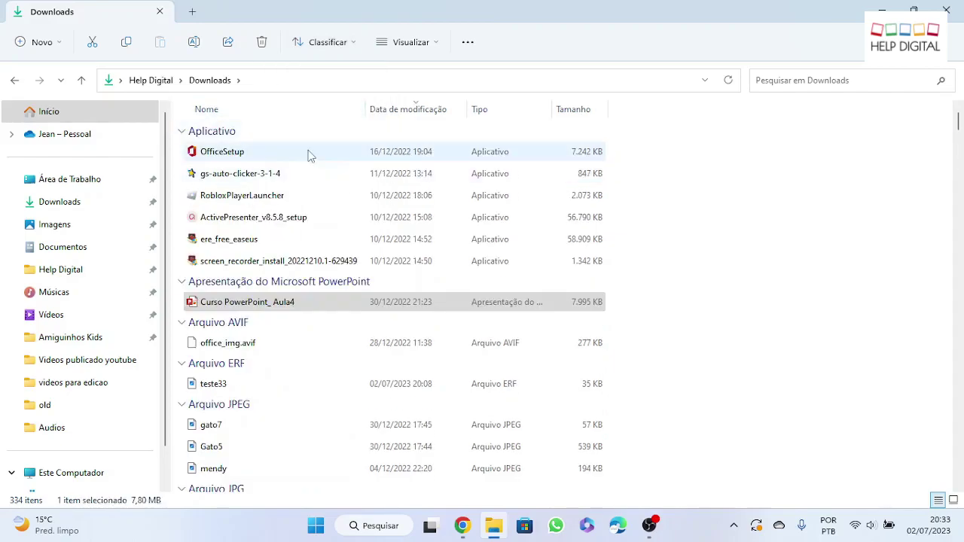
click(340, 46)
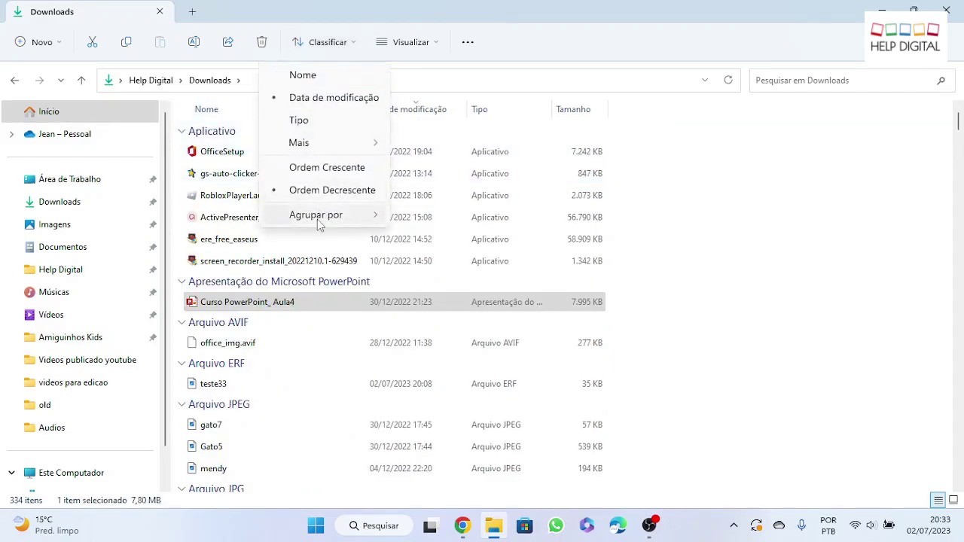
mouse_move(366, 227)
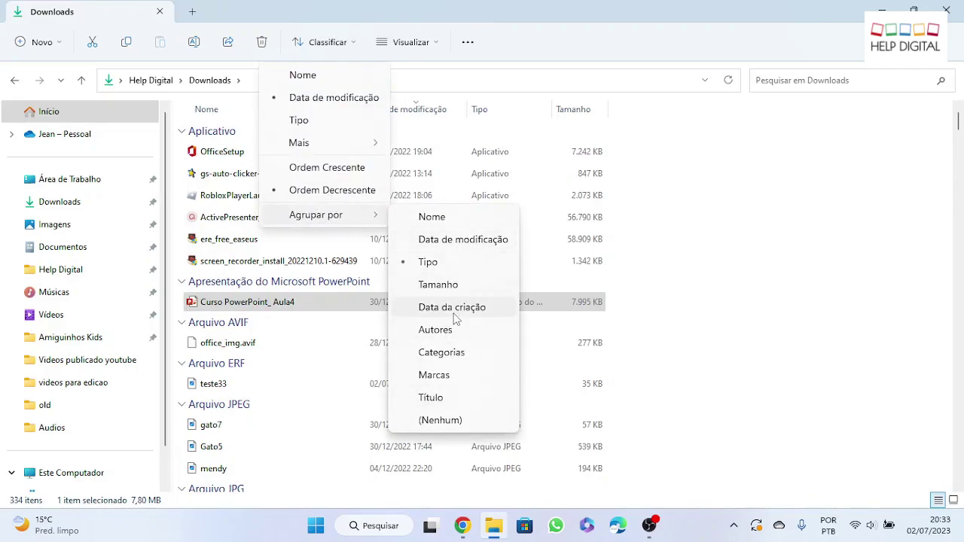
click(463, 239)
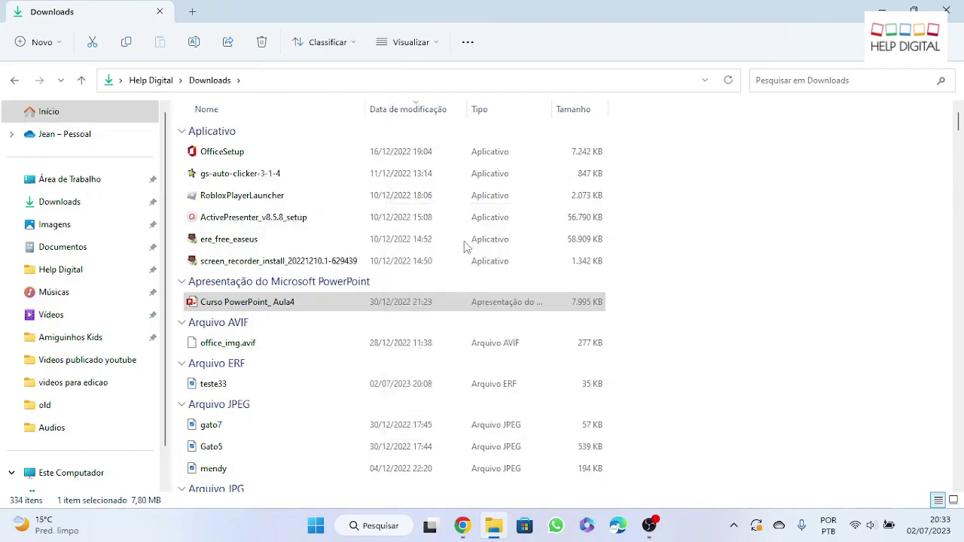
scroll(331, 183, up, 10)
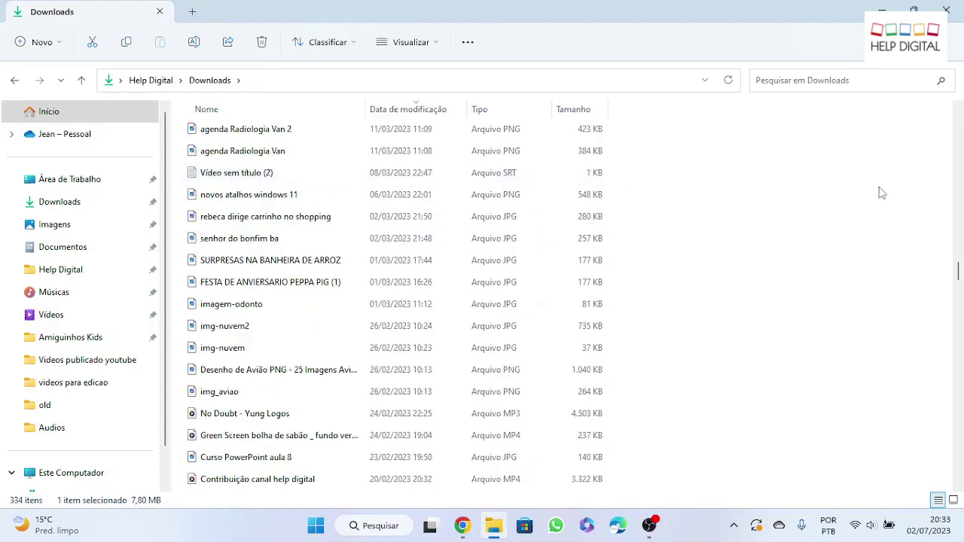
scroll(958, 273, up, 10)
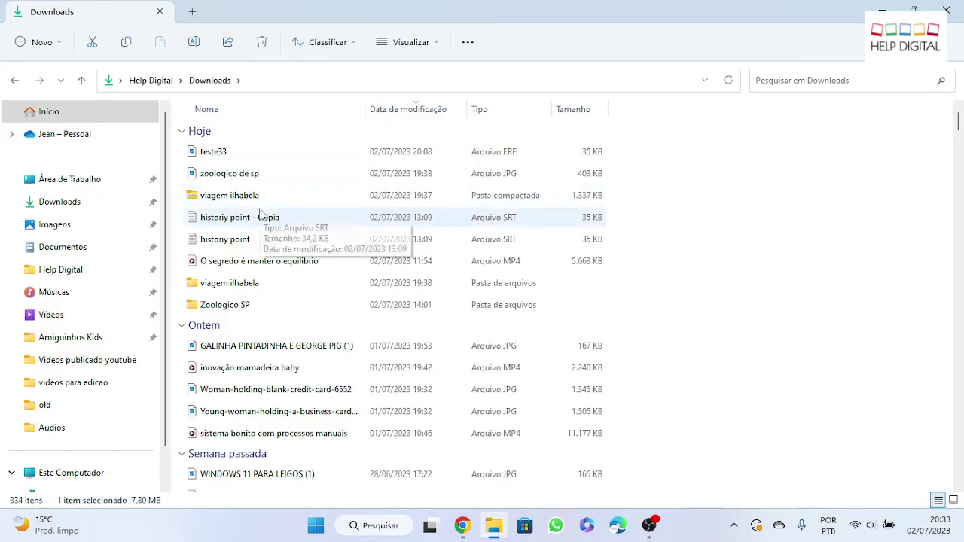
Display the Downloads files as Ícones pequenos and as Ícones médios.
click(434, 45)
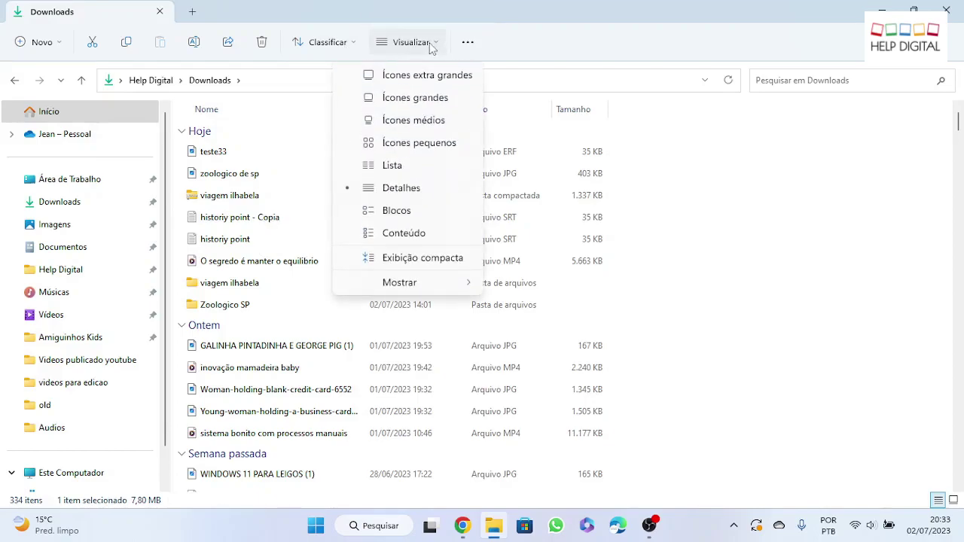
click(420, 144)
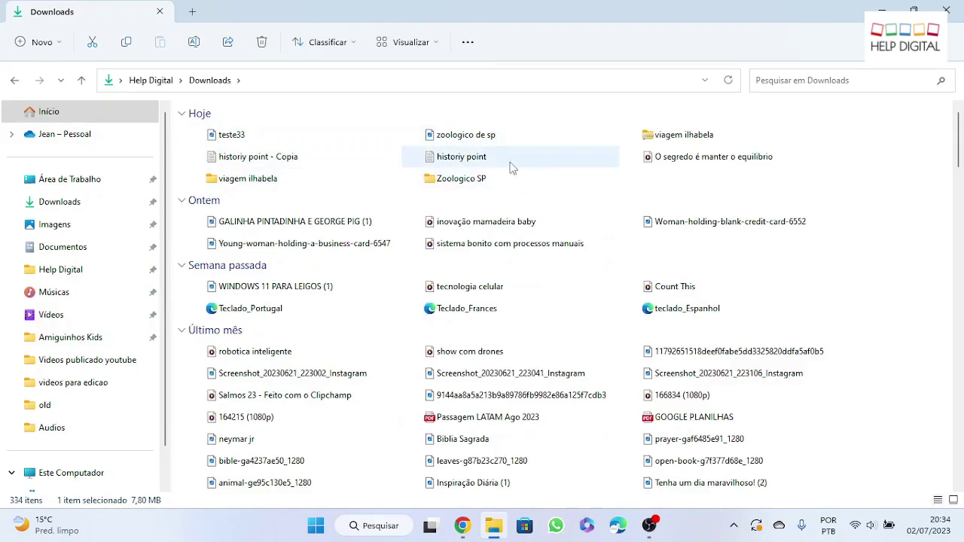
click(416, 45)
click(420, 123)
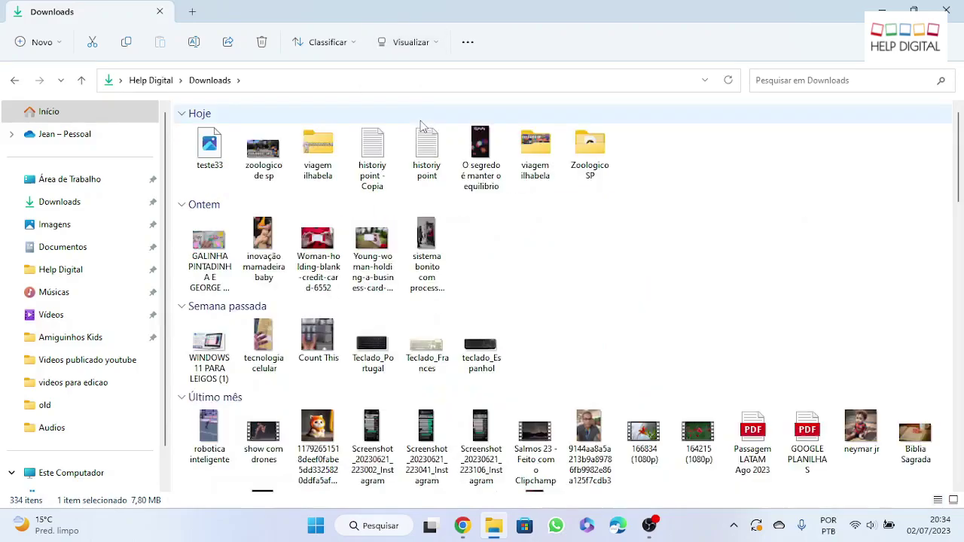
Display the Downloads files as Ícones grandes and select the video O segredo é manter o equilibrio.
click(418, 42)
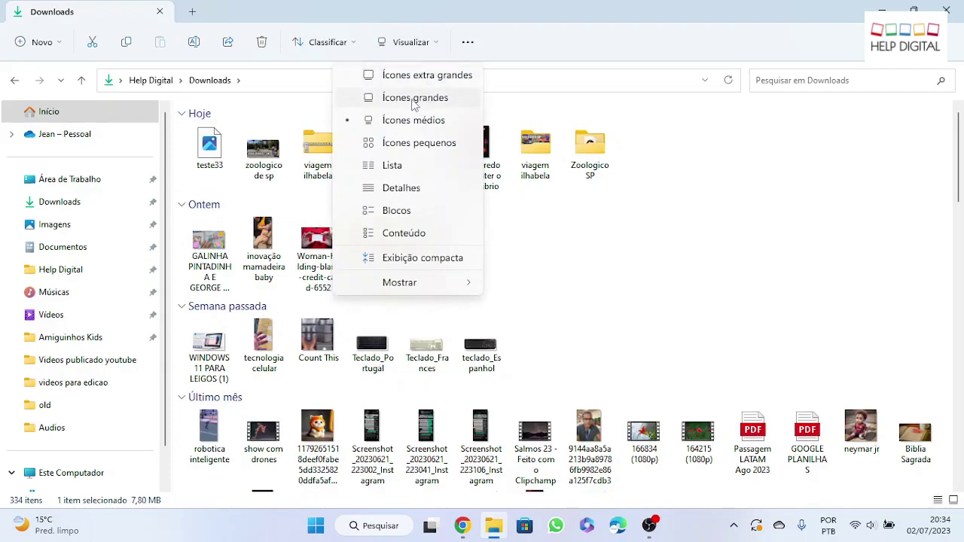
click(413, 98)
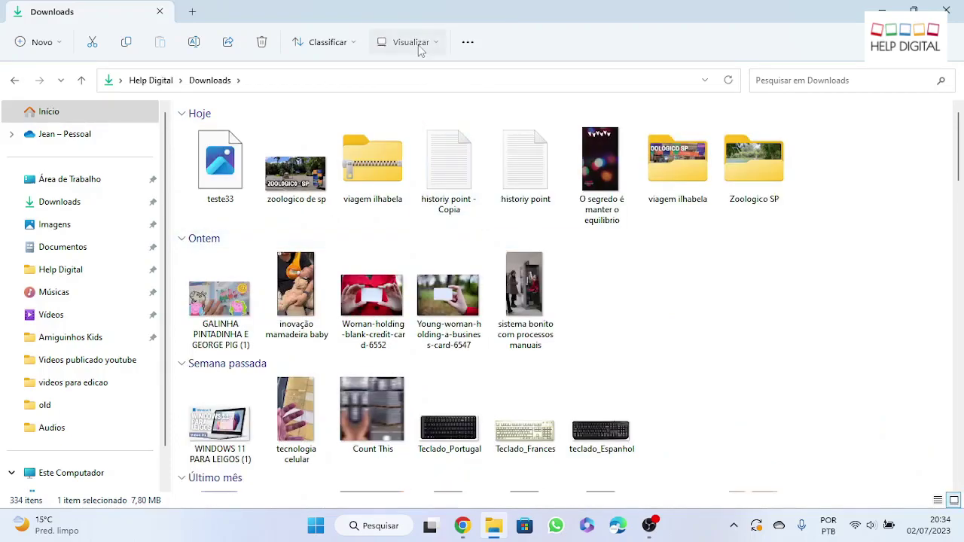
click(419, 47)
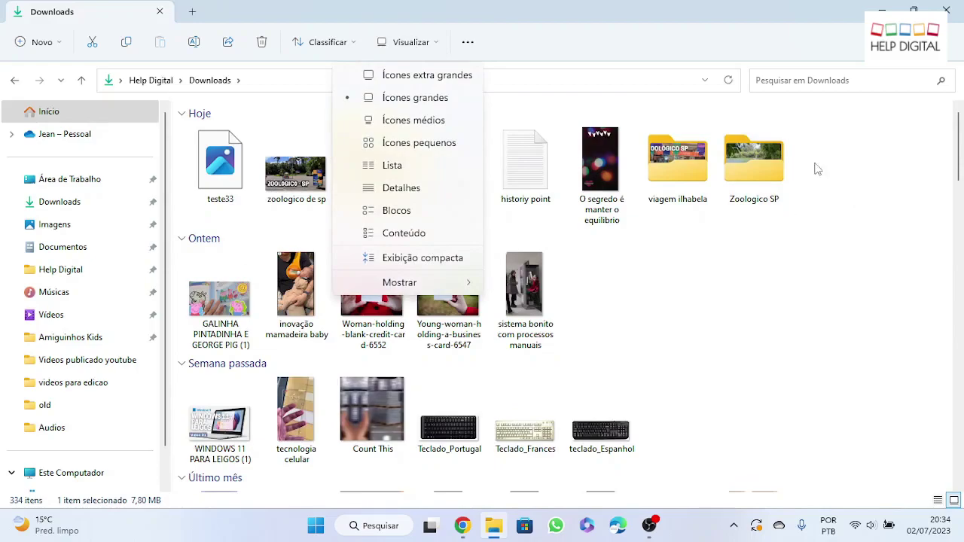
click(601, 170)
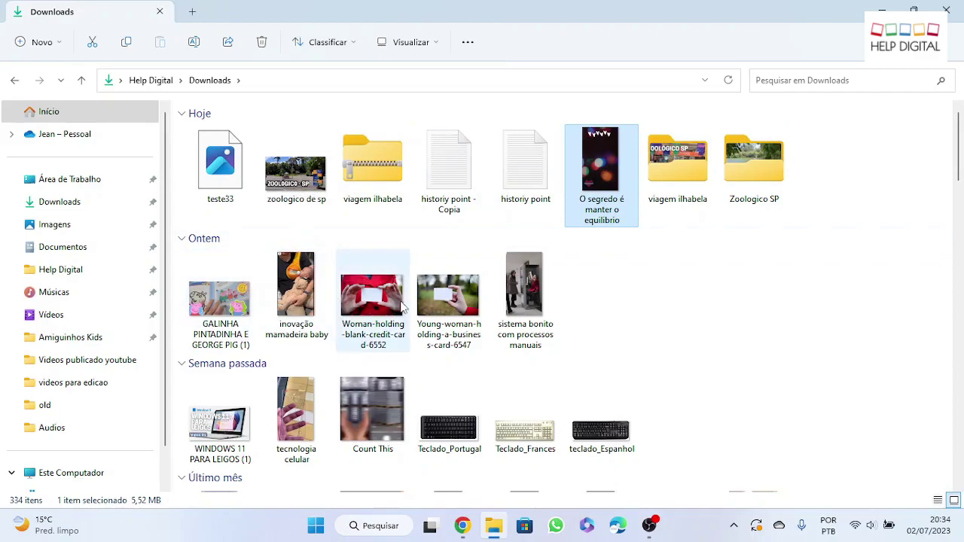
Look through the Downloads files, reopen the folder from quick access, and show its editable address path.
scroll(506, 305, down, 3)
scroll(422, 346, up, 3)
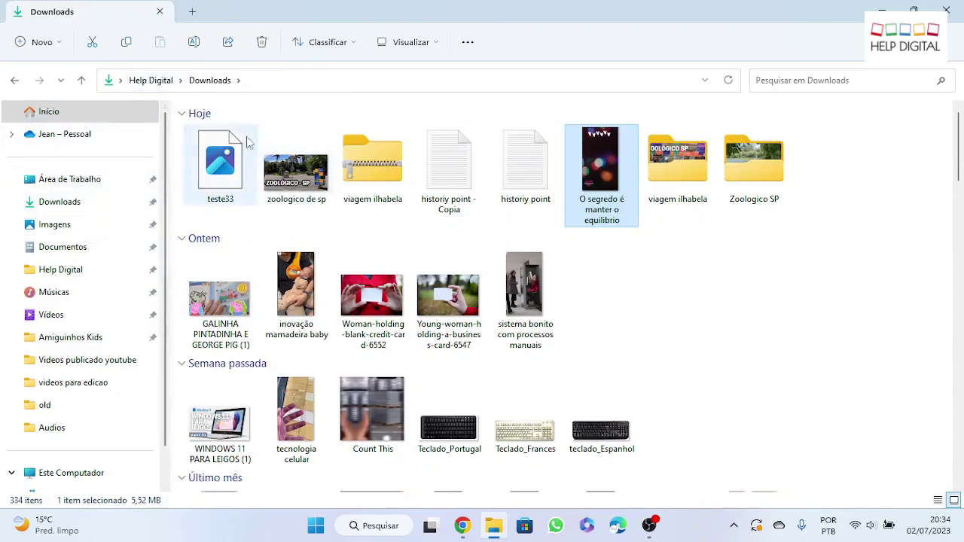
click(59, 202)
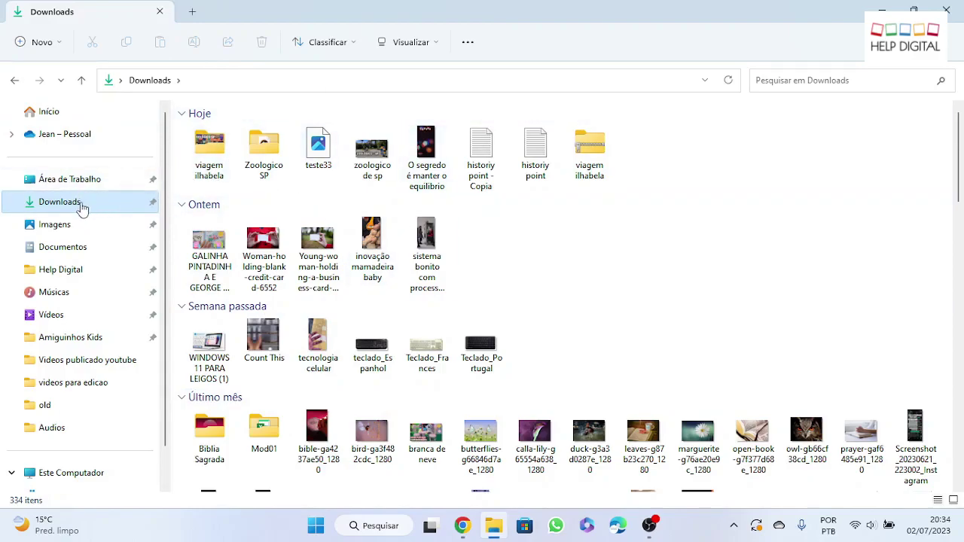
click(216, 88)
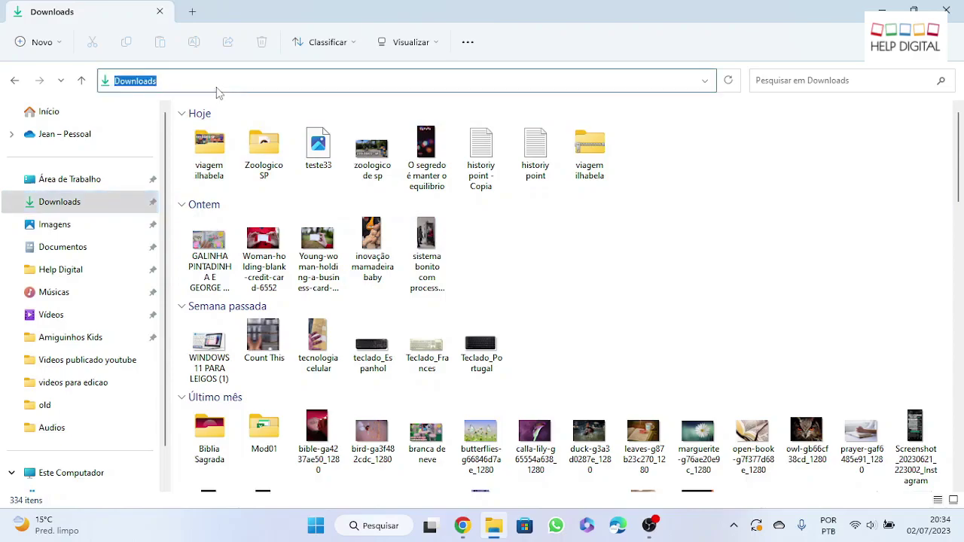
click(92, 208)
Browse the quick access folders Imagens, Documentos, Help Digital, Músicas and Vídeos in turn.
click(64, 230)
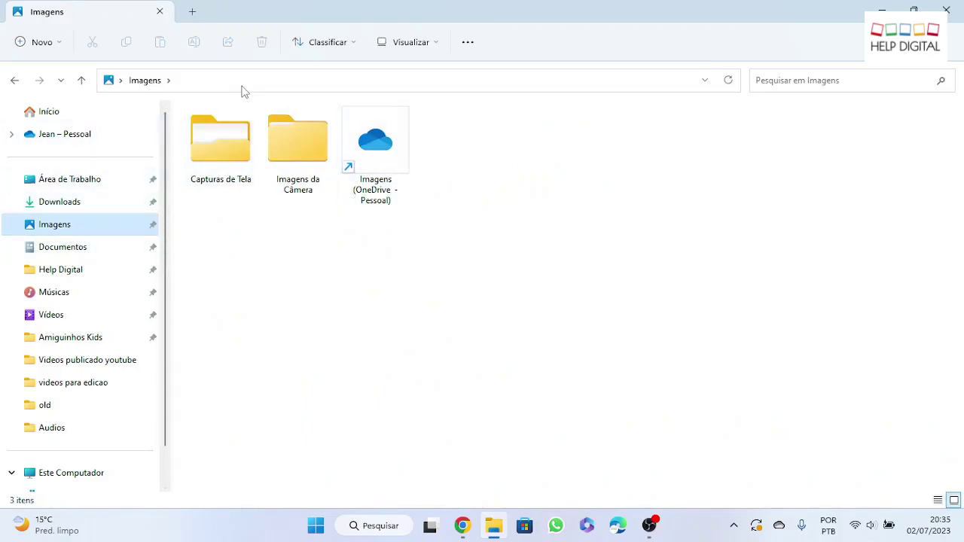
click(78, 252)
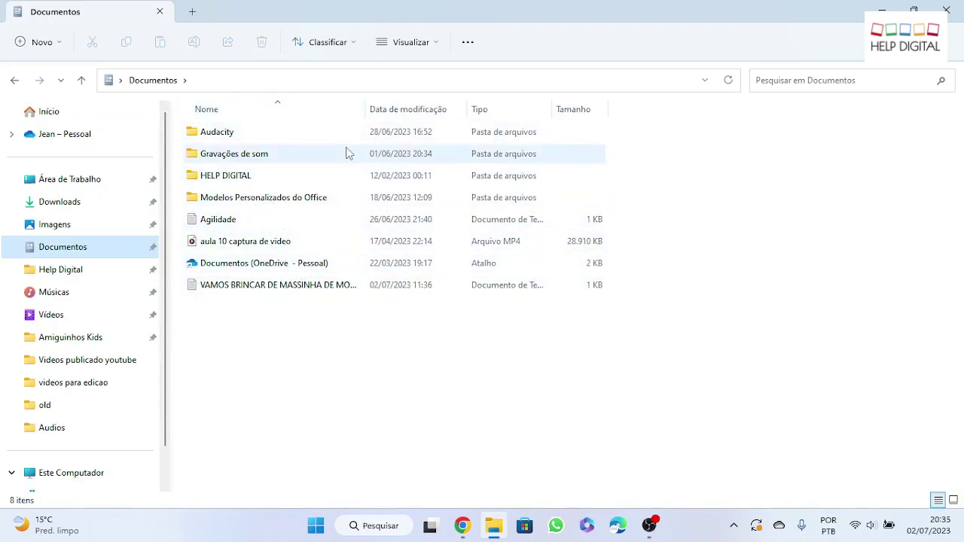
click(57, 273)
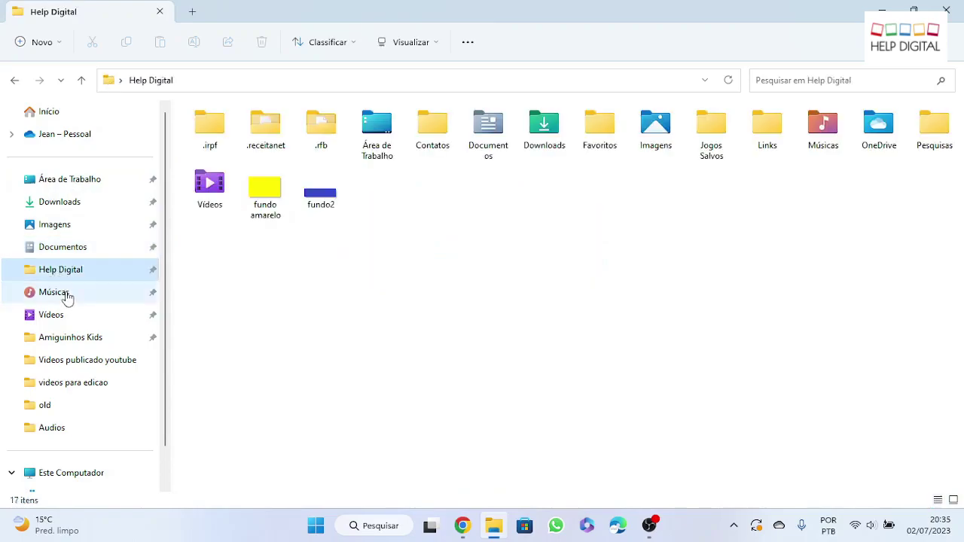
click(60, 300)
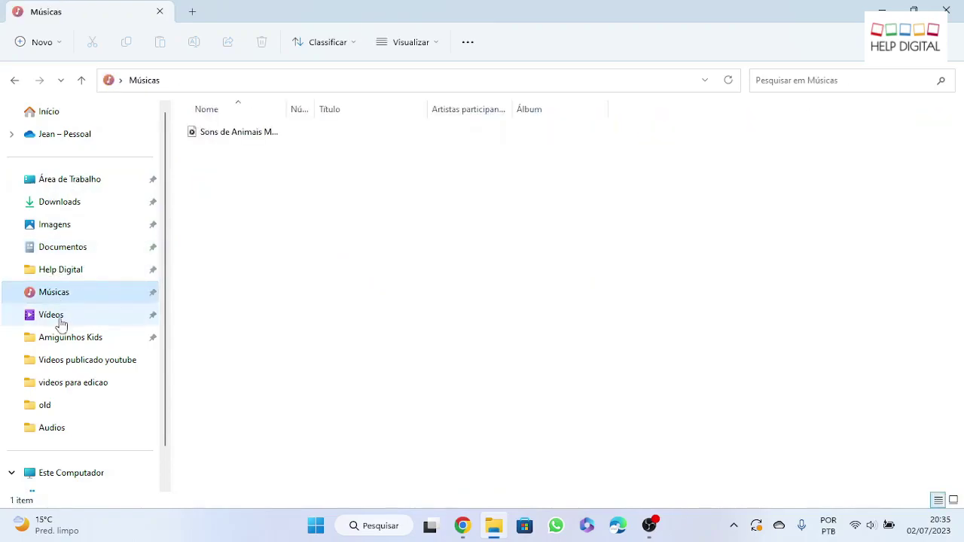
click(61, 322)
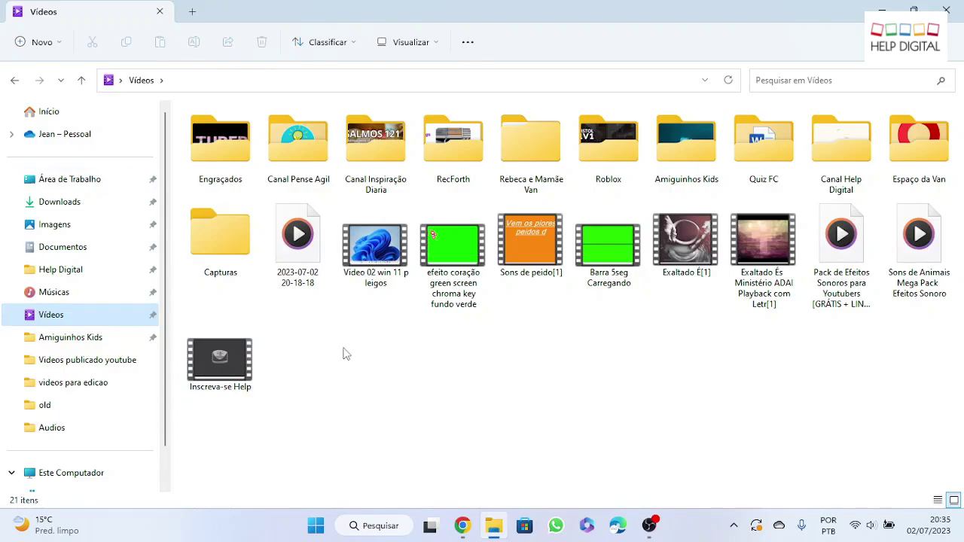
Create a new folder named Pasta Teste1 inside Vídeos.
click(51, 44)
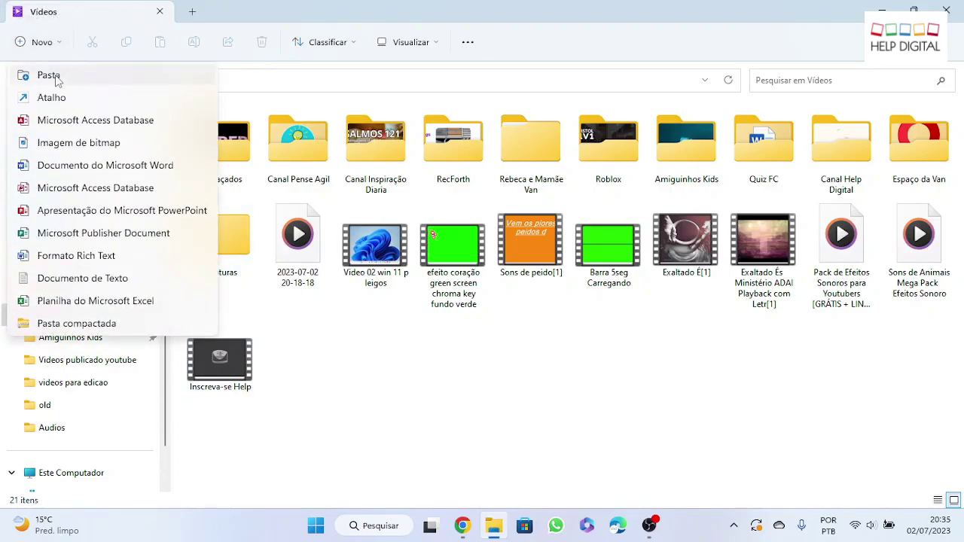
click(56, 77)
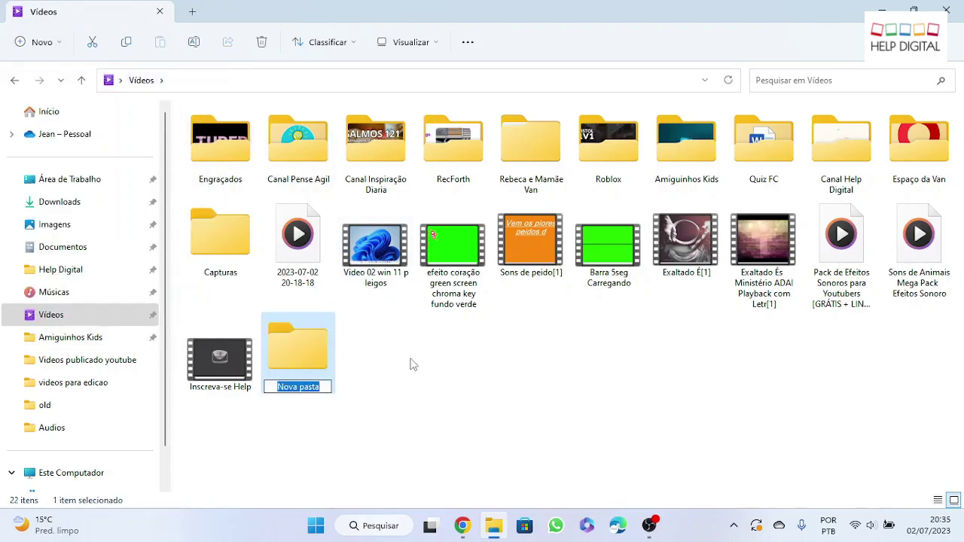
text(Pasta Teste1)
key(Return)
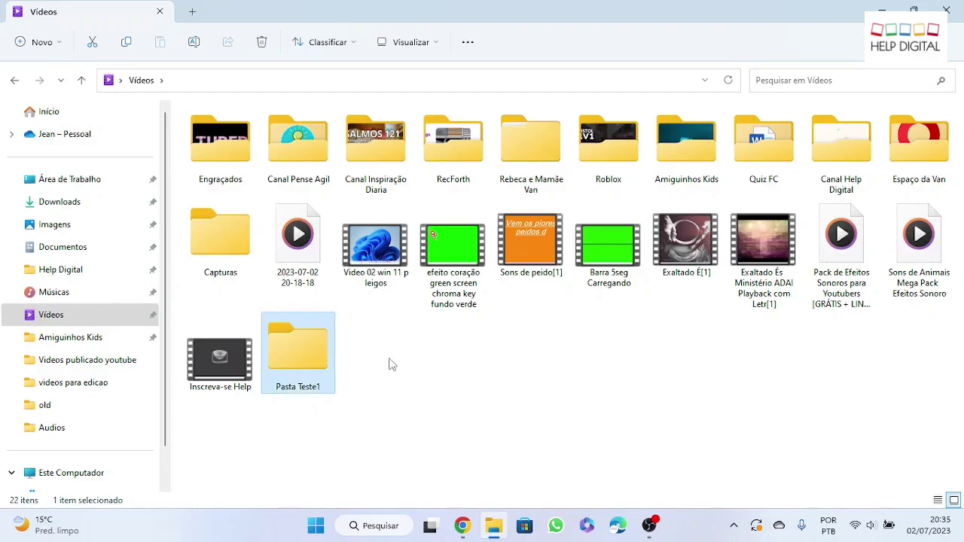
Open Pasta Teste1 and create a subfolder in it named Teste2 Pasta qualquer.
double_click(299, 359)
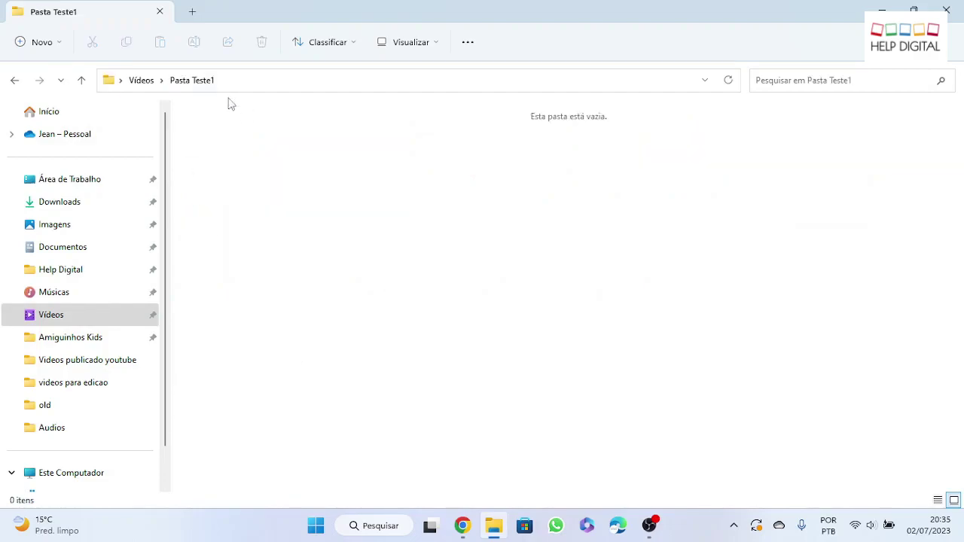
right_click(277, 206)
mouse_move(351, 319)
click(529, 67)
text(Teste2)
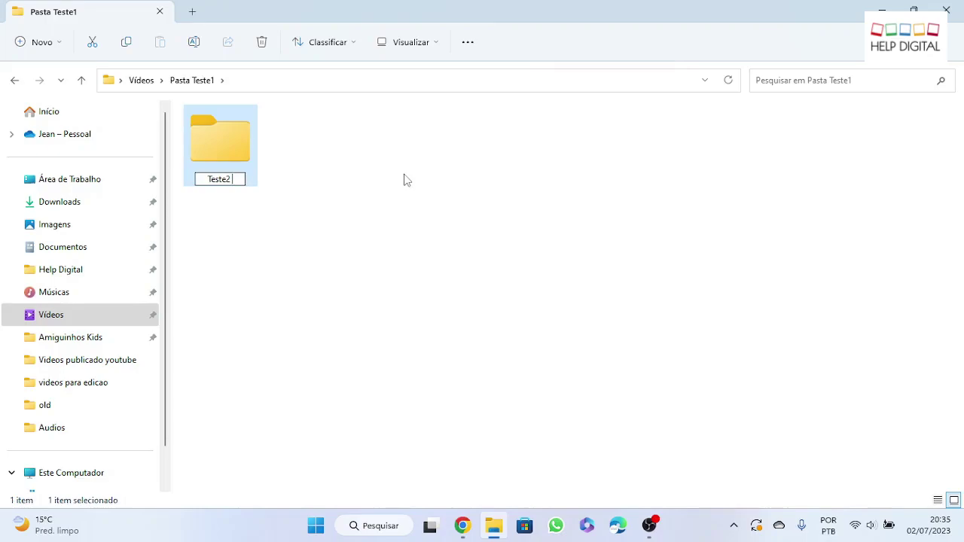
text( N)
text(Pasta qu)
text(alquer)
key(Return)
Open Teste2 Pasta qualquer, show its full path, and go back through Pasta Teste1 to Vídeos using the path.
double_click(224, 149)
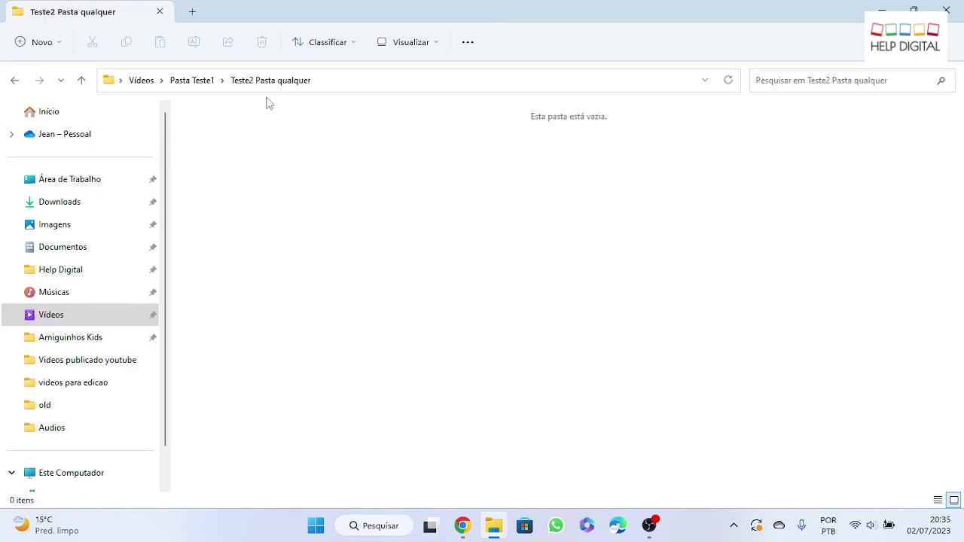
click(370, 89)
click(252, 137)
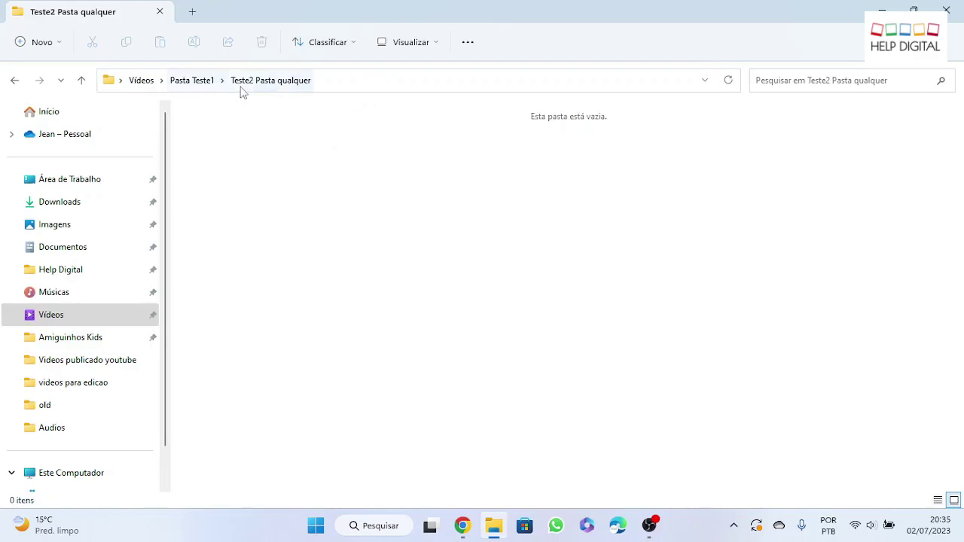
click(202, 86)
click(142, 85)
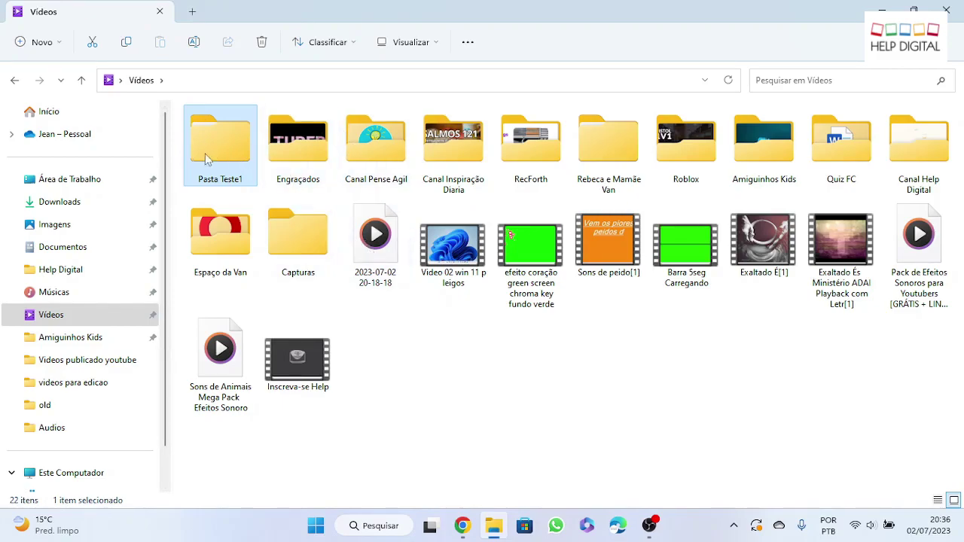
click(374, 237)
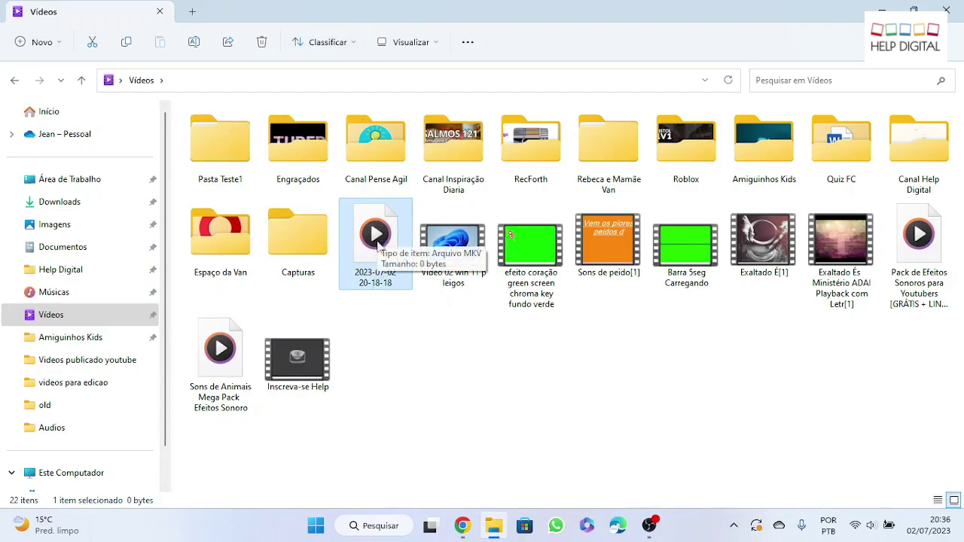
click(126, 44)
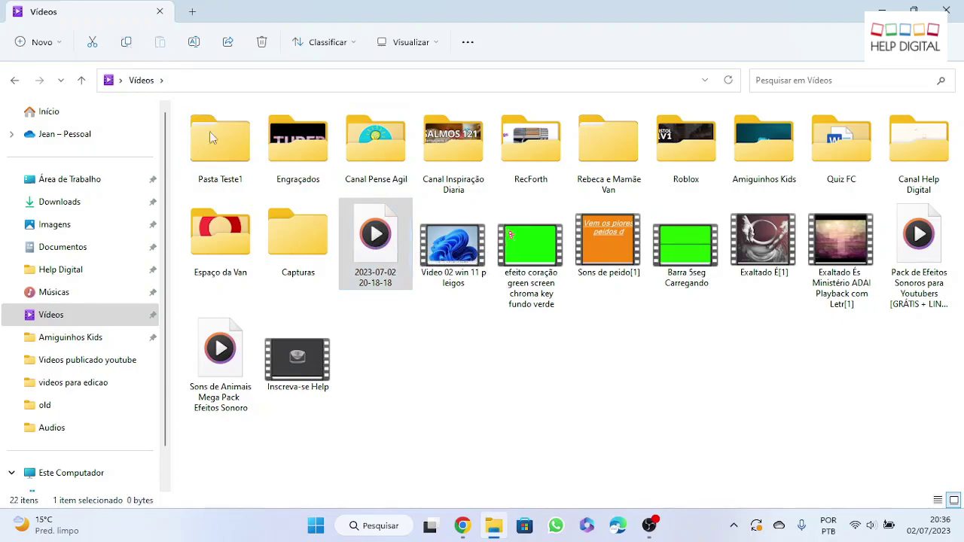
double_click(222, 156)
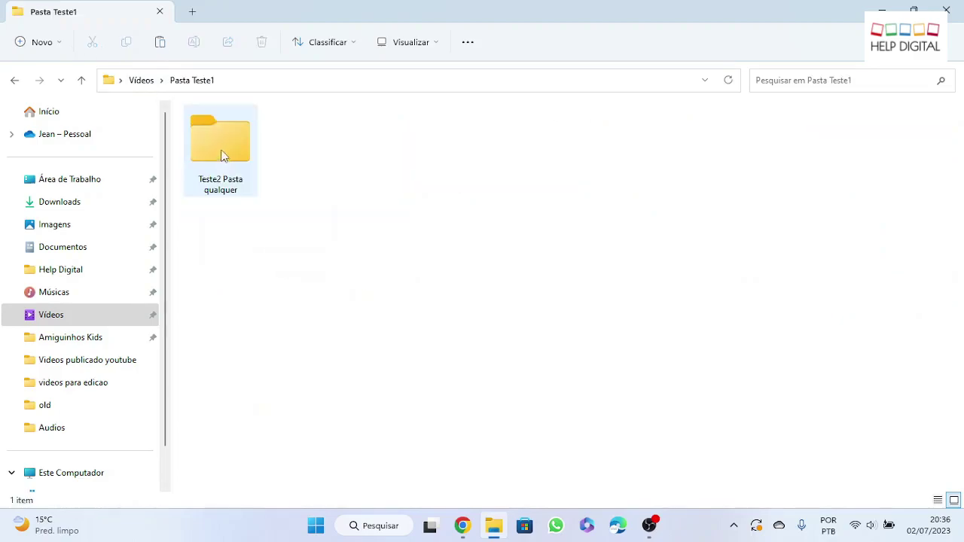
double_click(227, 154)
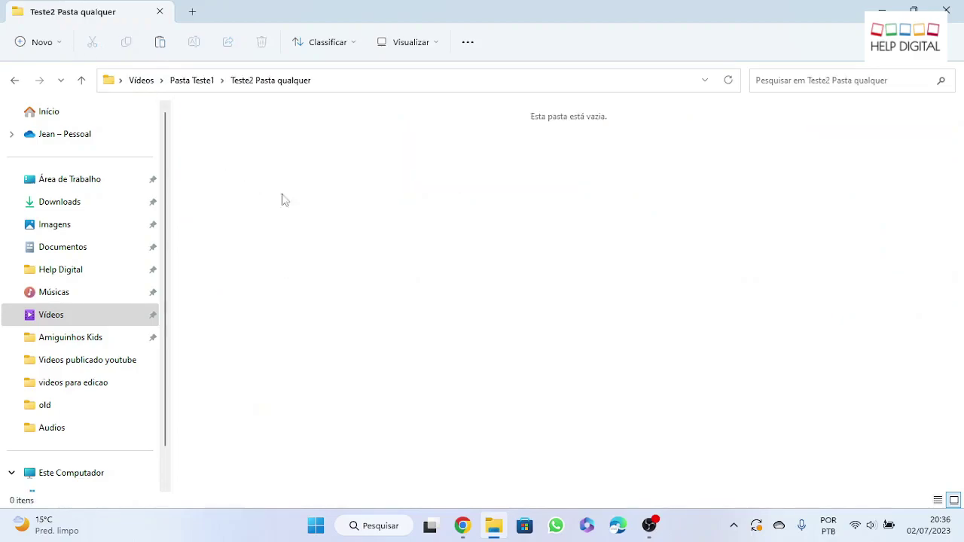
click(163, 47)
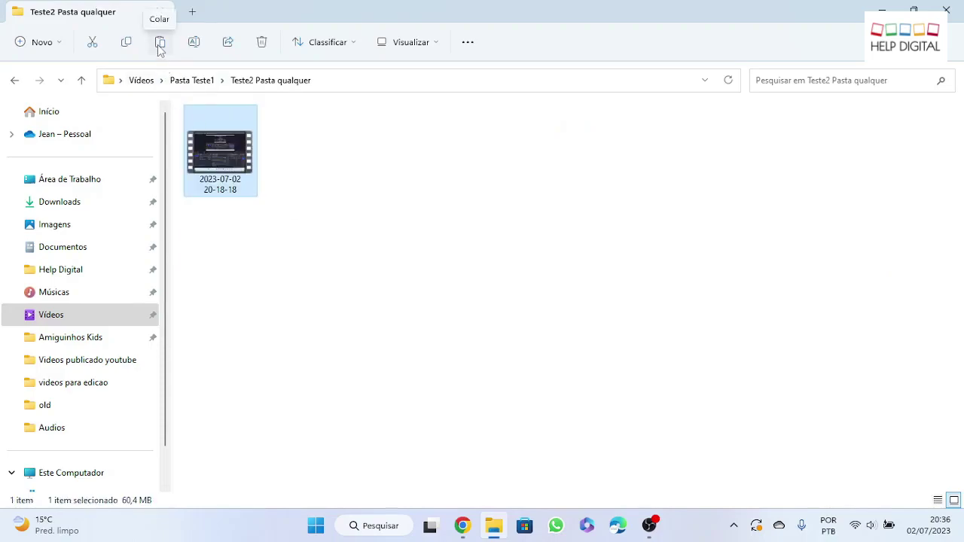
Delete the copied video from Teste2 Pasta qualquer and return to the Vídeos folder.
click(262, 43)
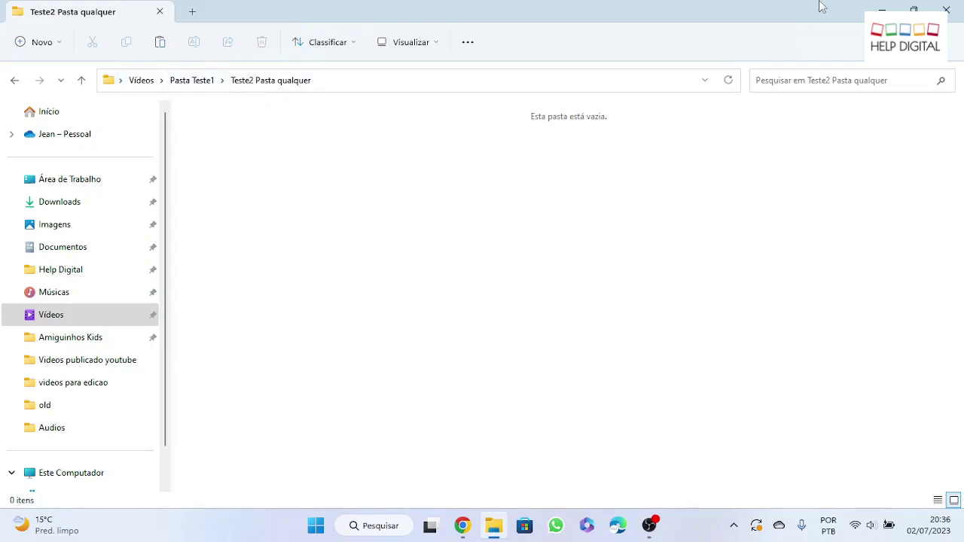
click(142, 80)
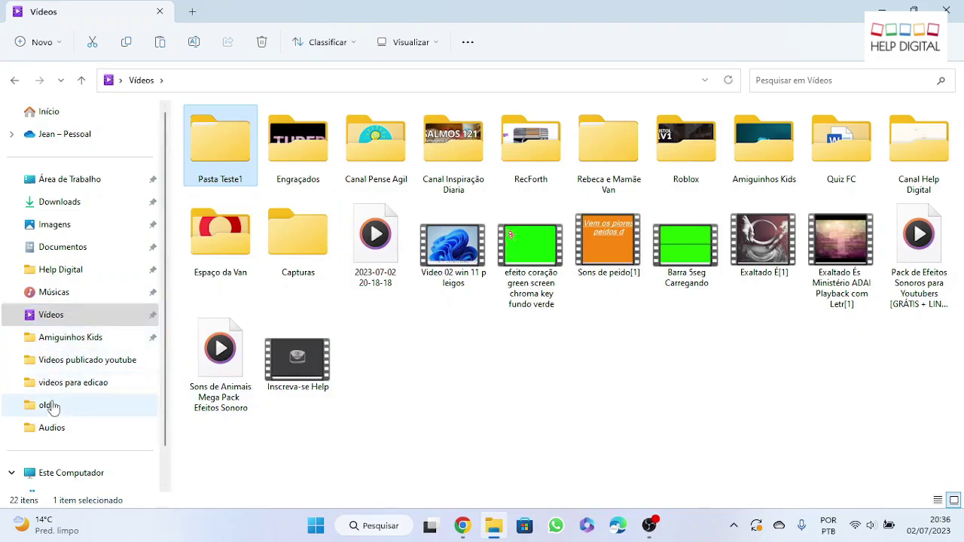
click(60, 315)
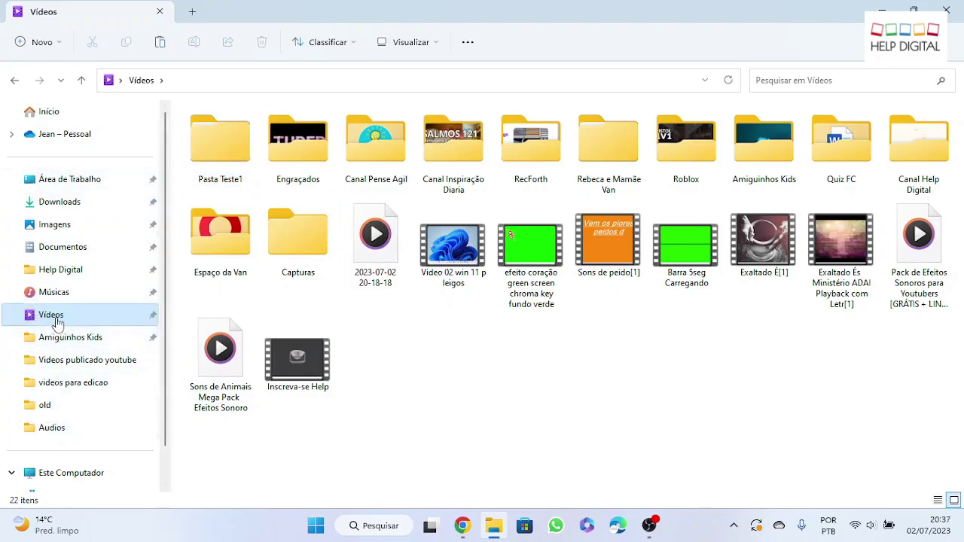
Open Este Computador and check the free and total space of the Windows-SSD (C:) drive.
scroll(49, 339, down, 1)
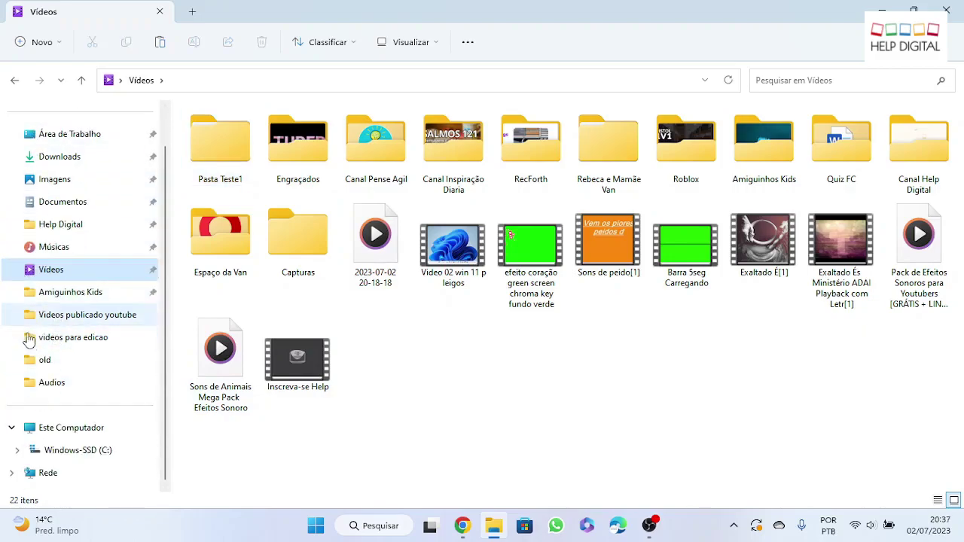
click(86, 434)
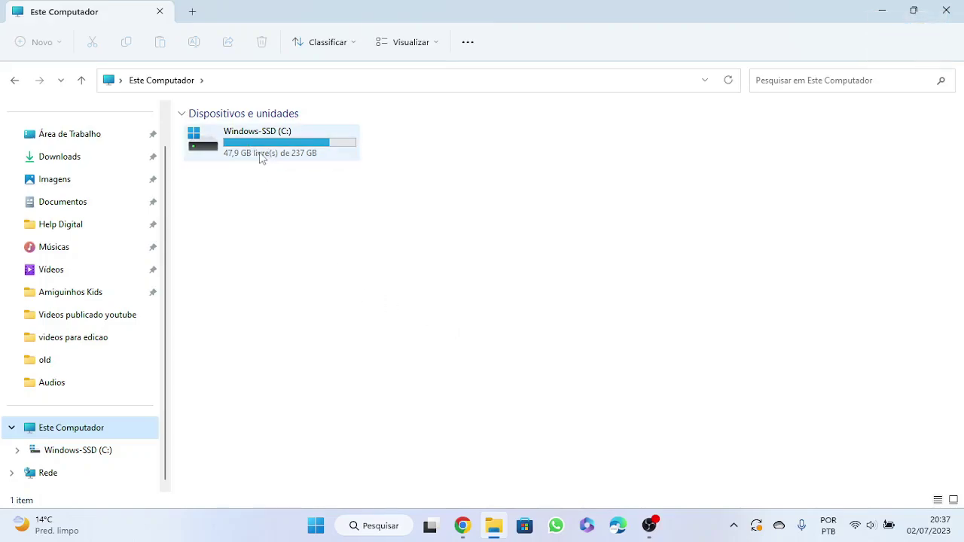
mouse_move(287, 162)
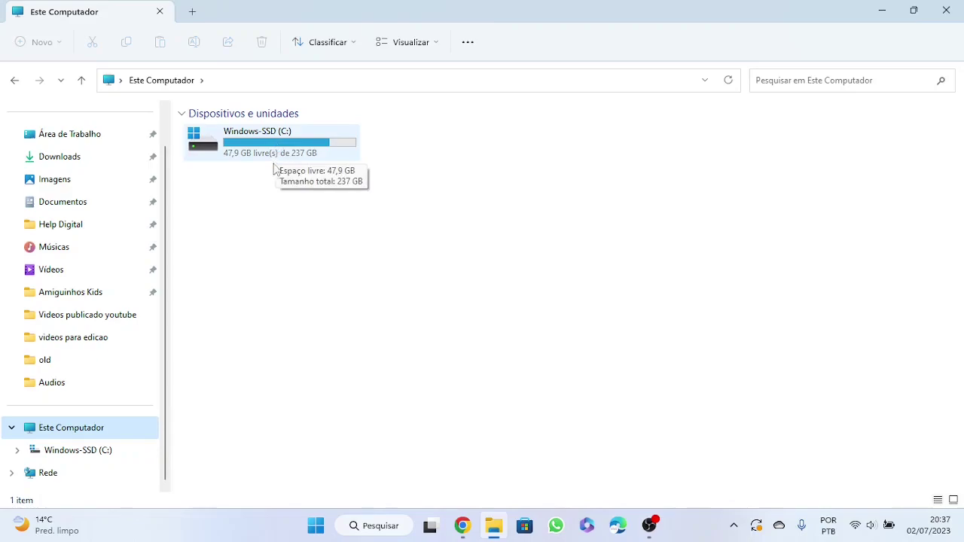
mouse_move(252, 158)
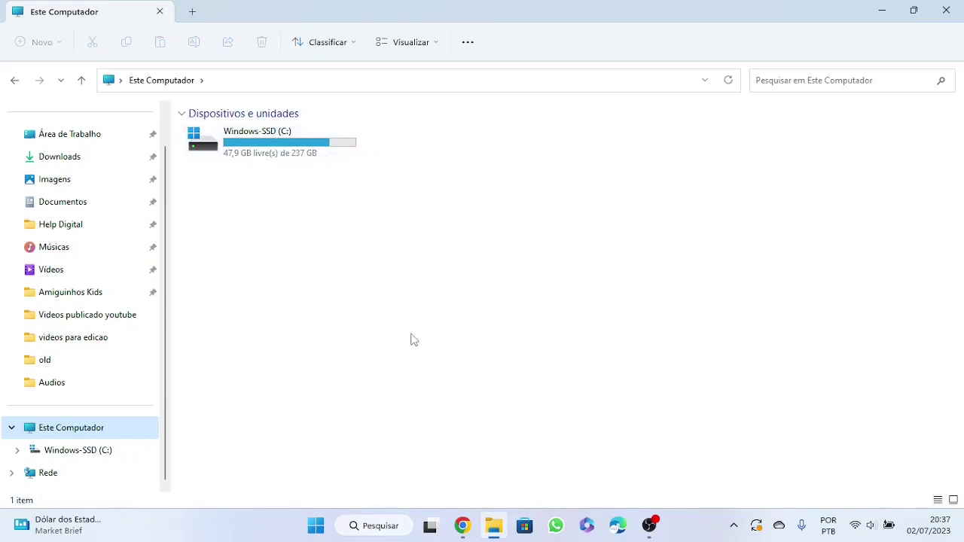
View the devices listed under Rede, and return to the Downloads folder.
click(53, 474)
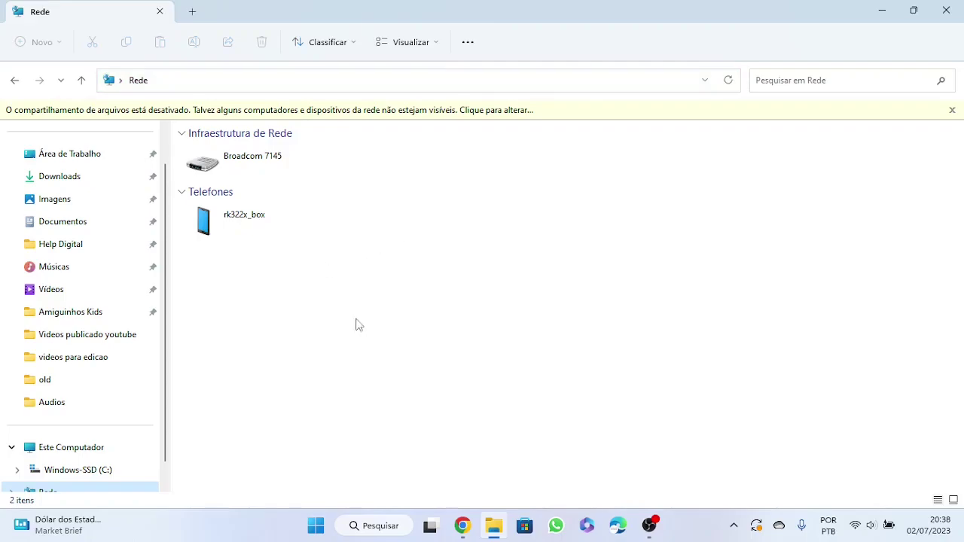
click(57, 355)
click(76, 159)
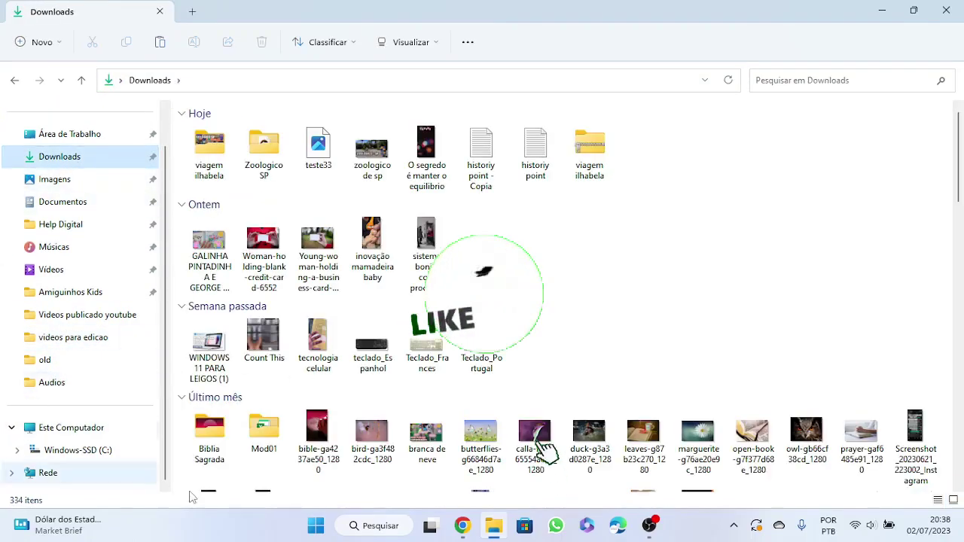